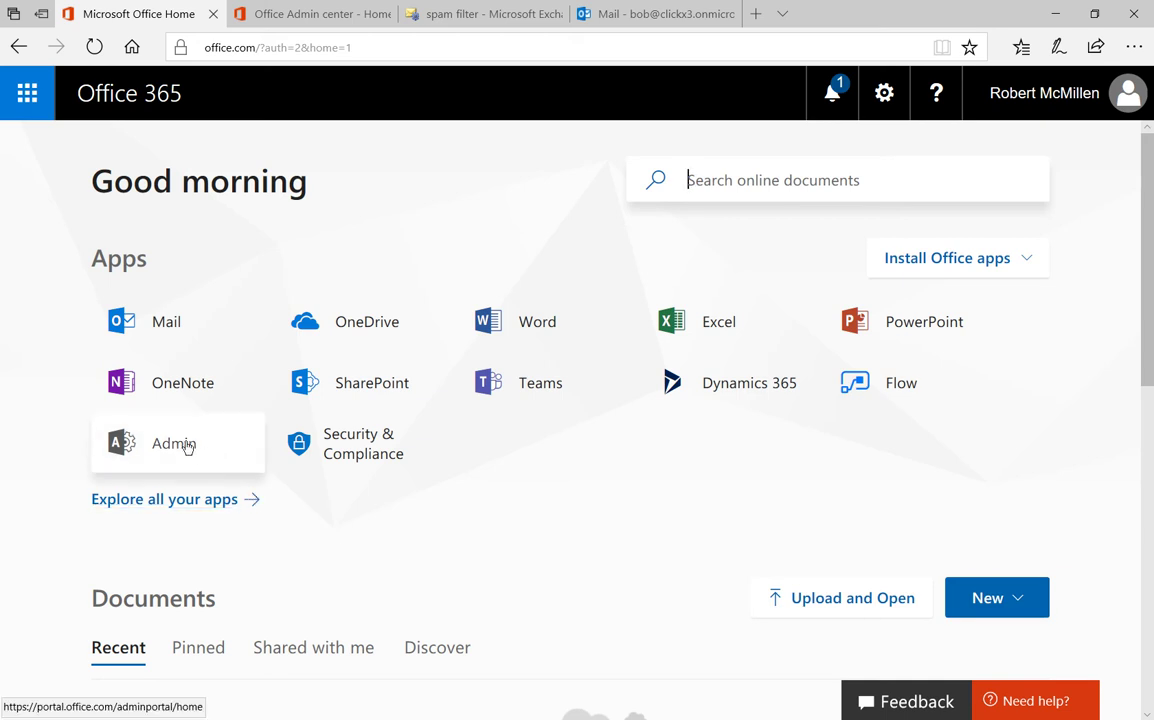
Go from the Office 365 Admin center to the Exchange spam filter settings and open the Default policy for editing in a maximized window.
left_click(309, 29)
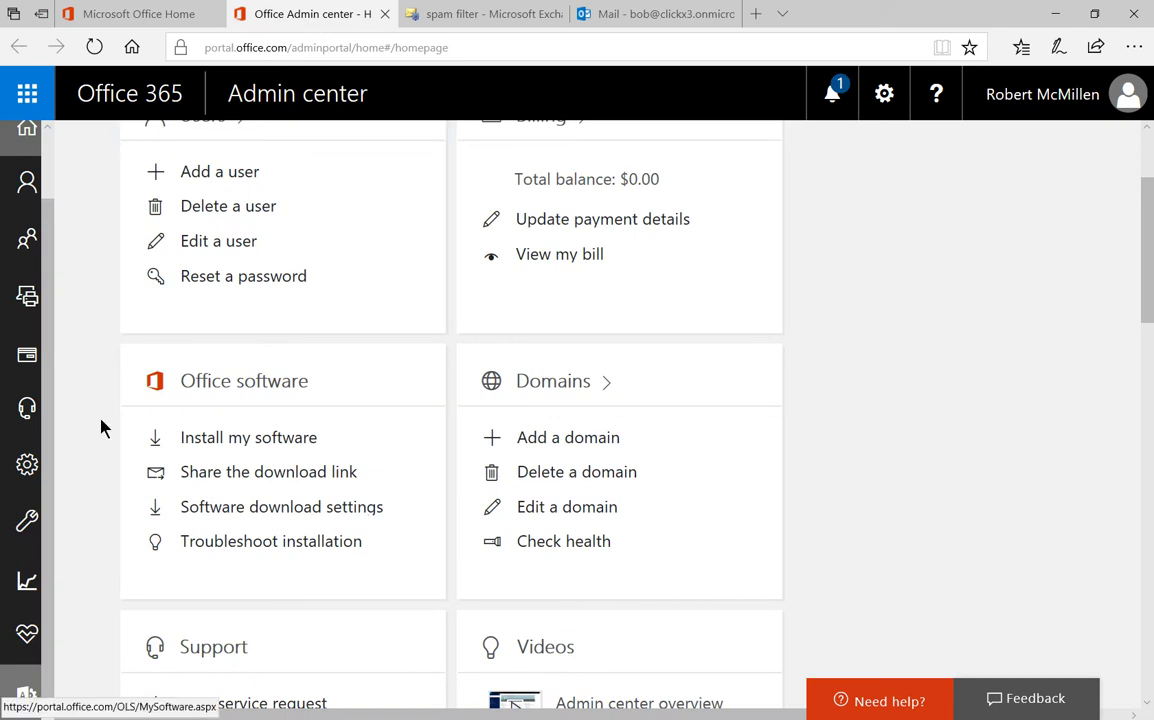
scroll(72, 630, "down", 3)
left_click(27, 700)
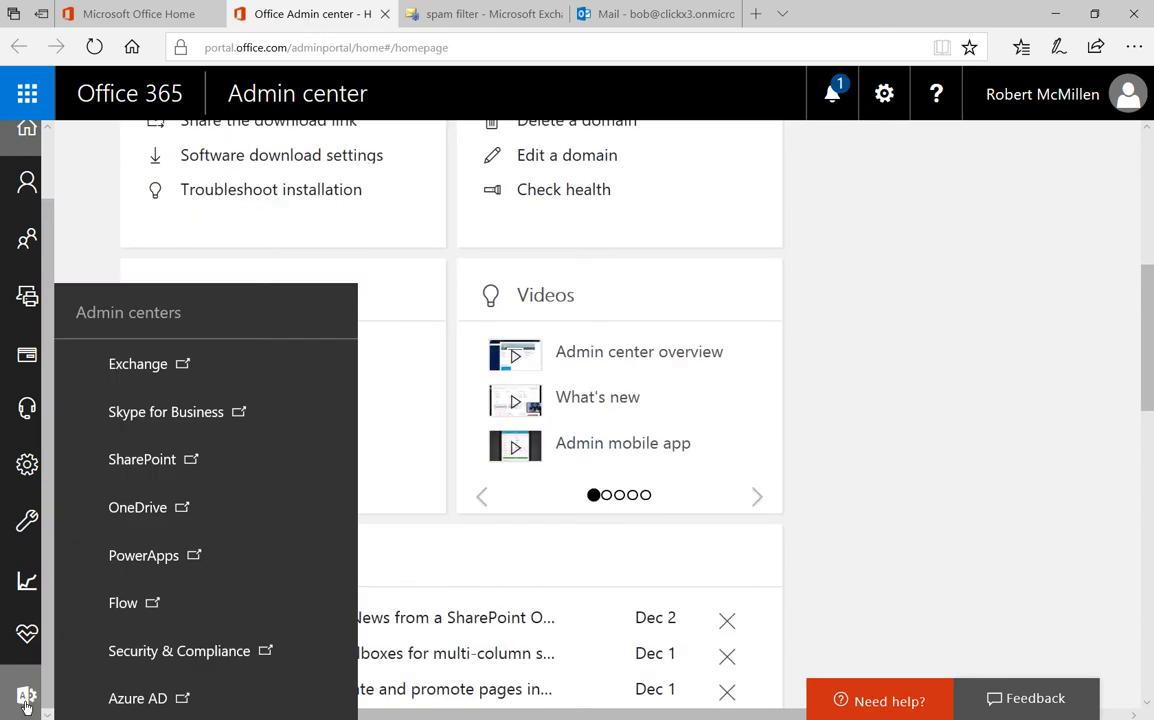
mouse_move(27, 697)
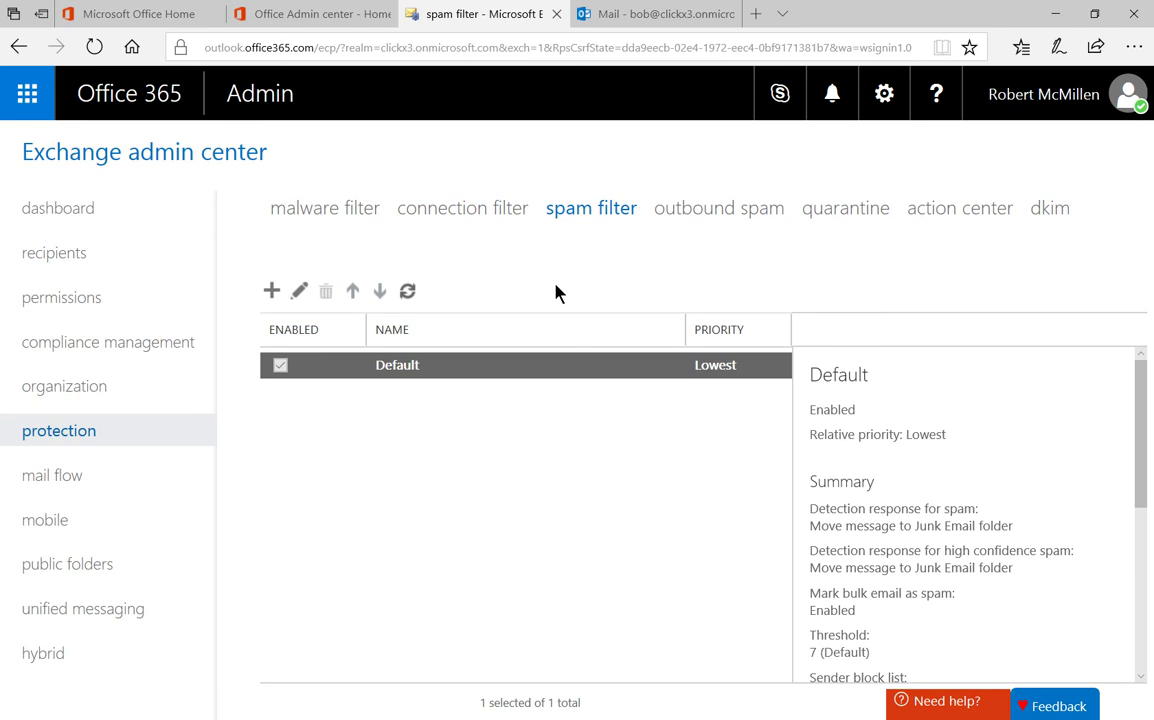
left_click(298, 300)
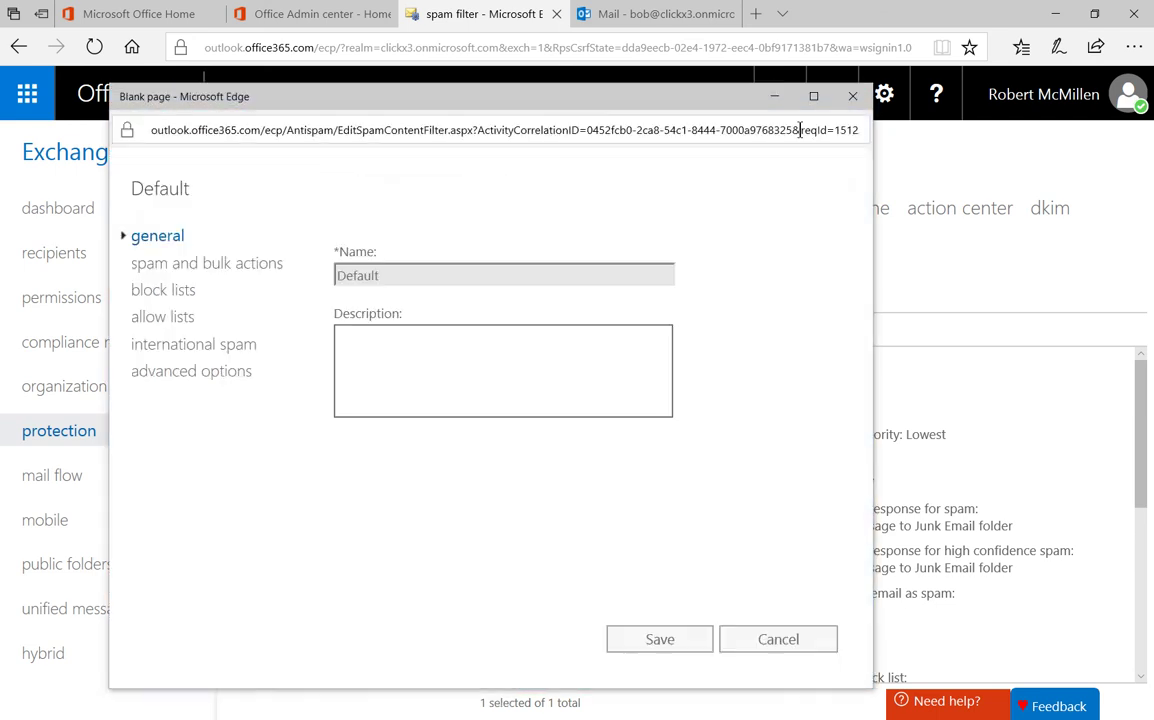
left_click(812, 97)
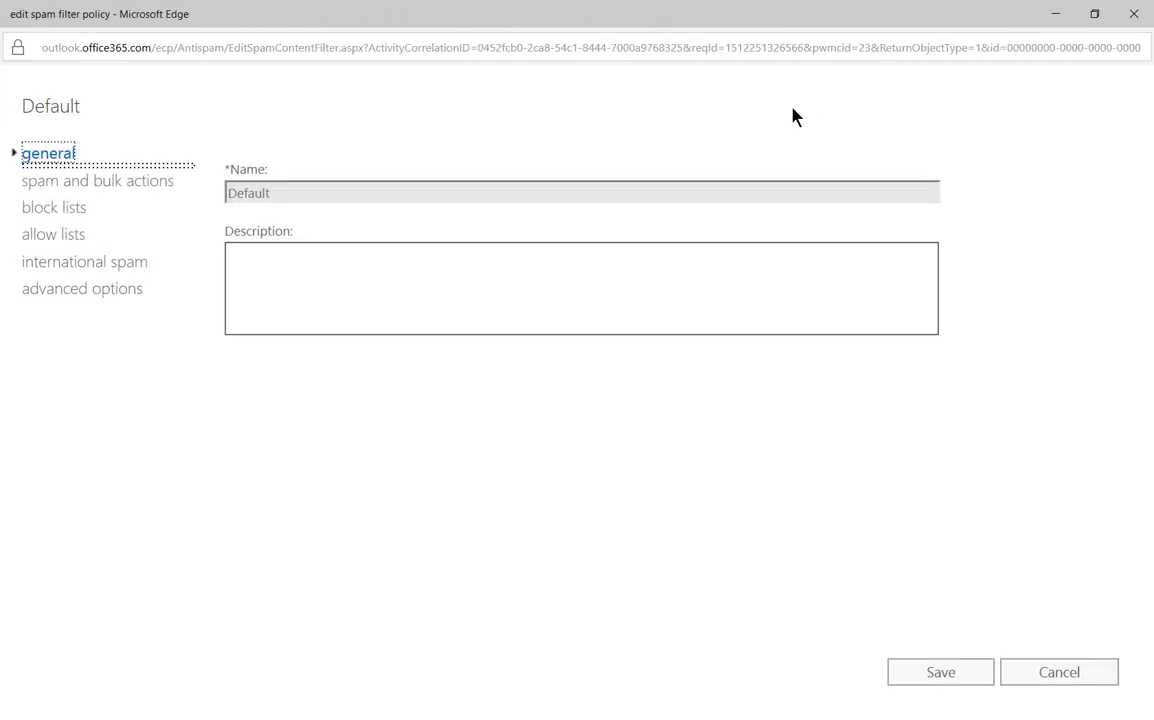
Set Apply sensitive word list to Off in the Default spam filter policy's advanced options and save the policy.
left_click(85, 292)
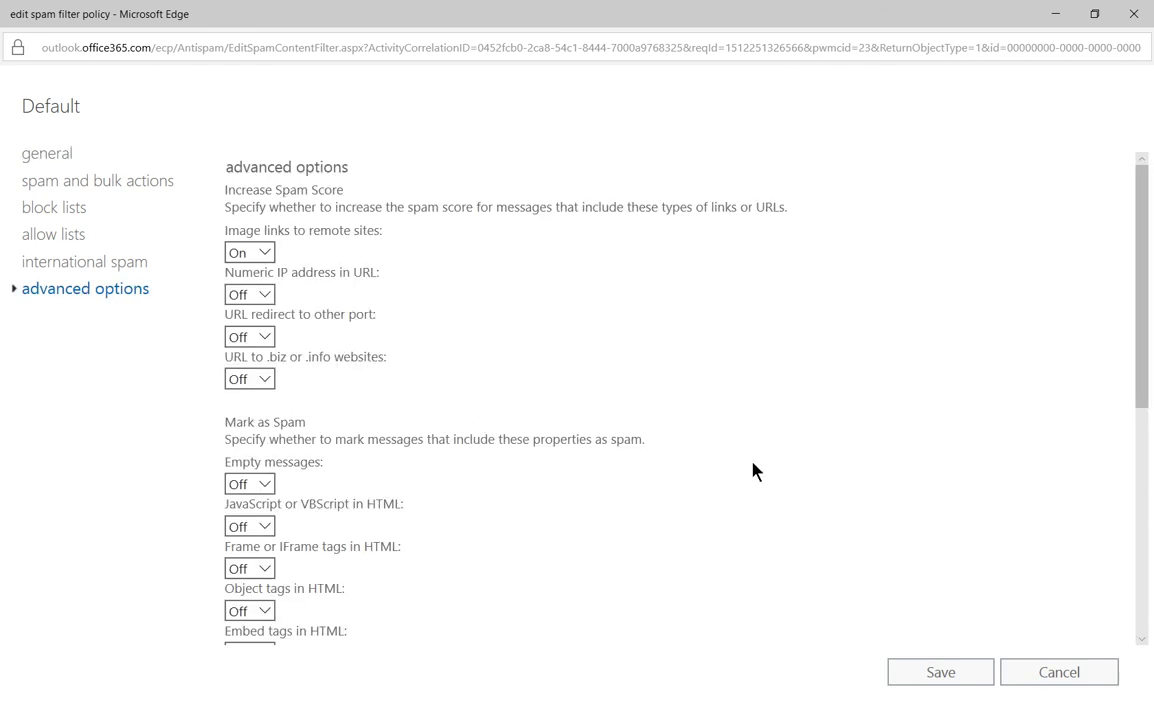
scroll(755, 470, "down", 3)
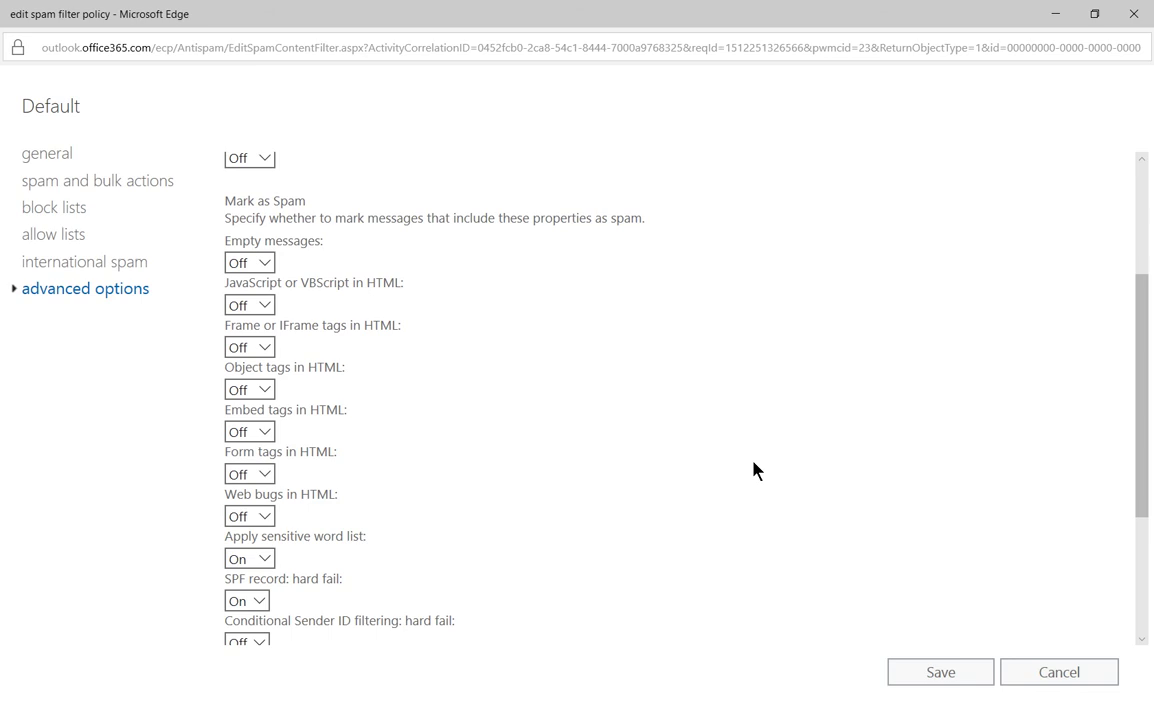
scroll(756, 468, "up", 1)
left_click_drag(310, 203, 223, 202)
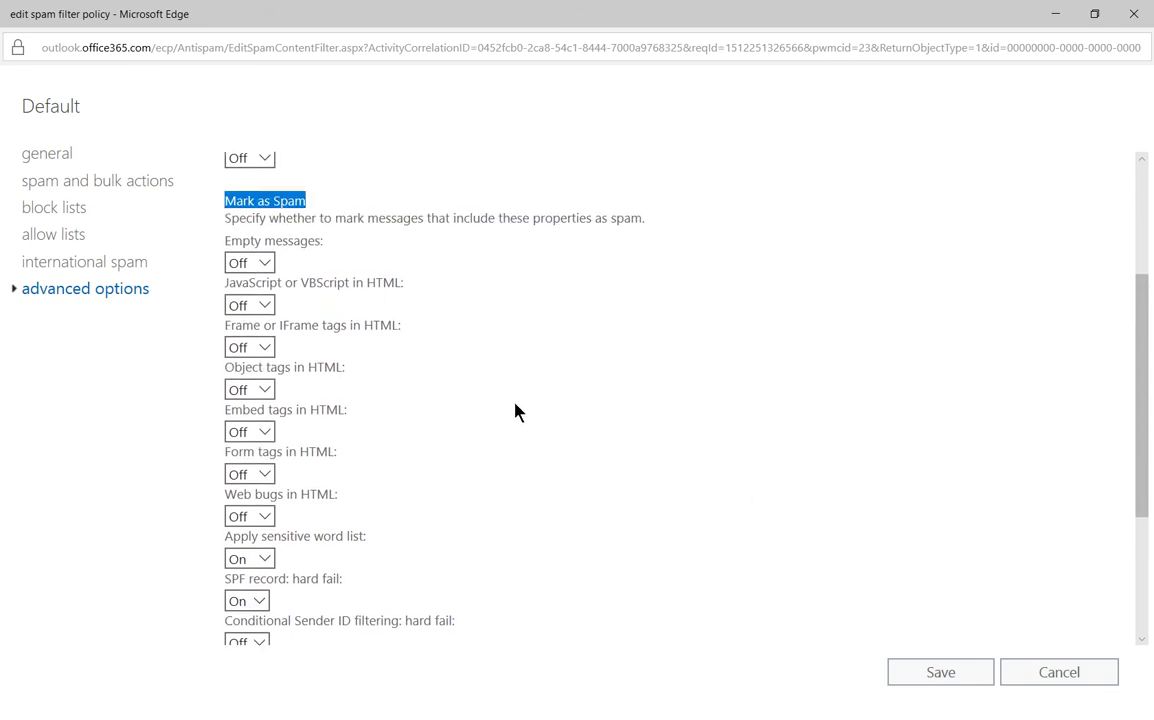
scroll(500, 480, "down", 3)
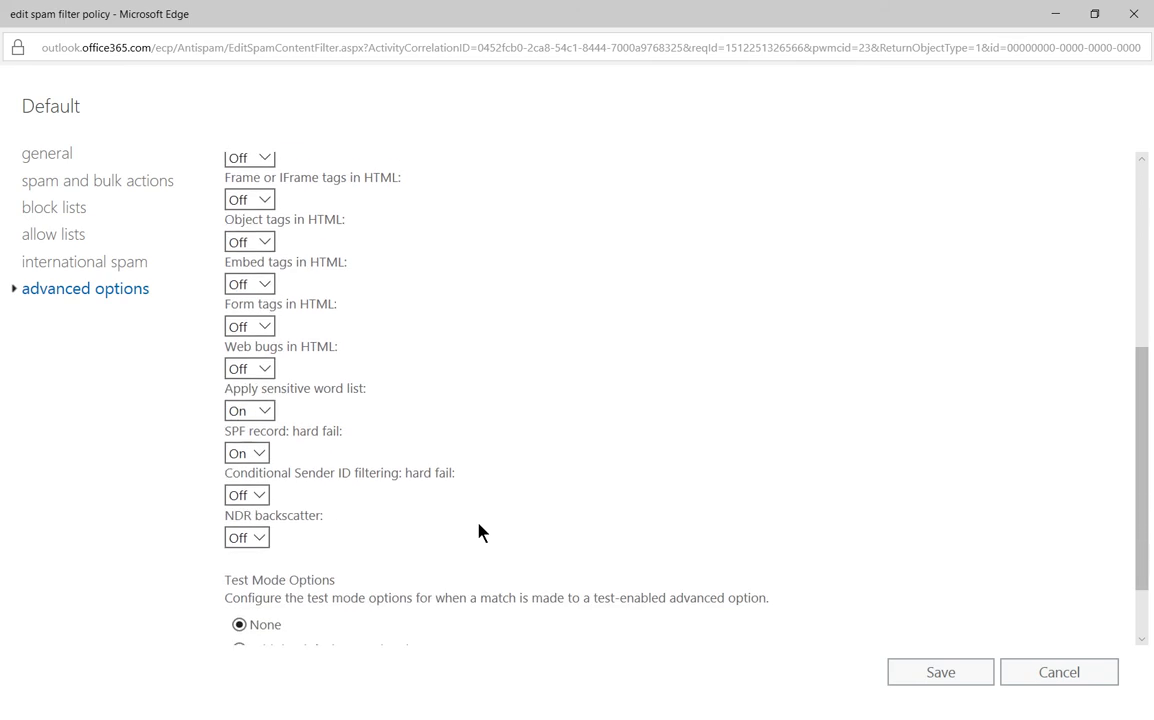
left_click(266, 414)
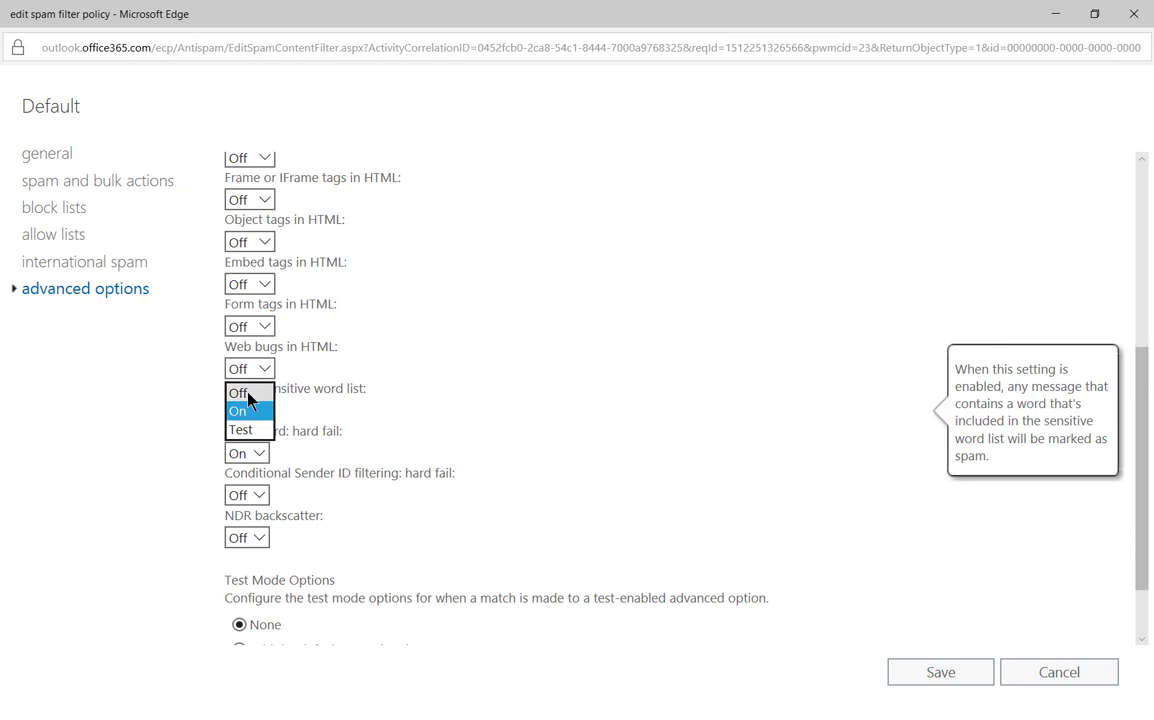
left_click(243, 393)
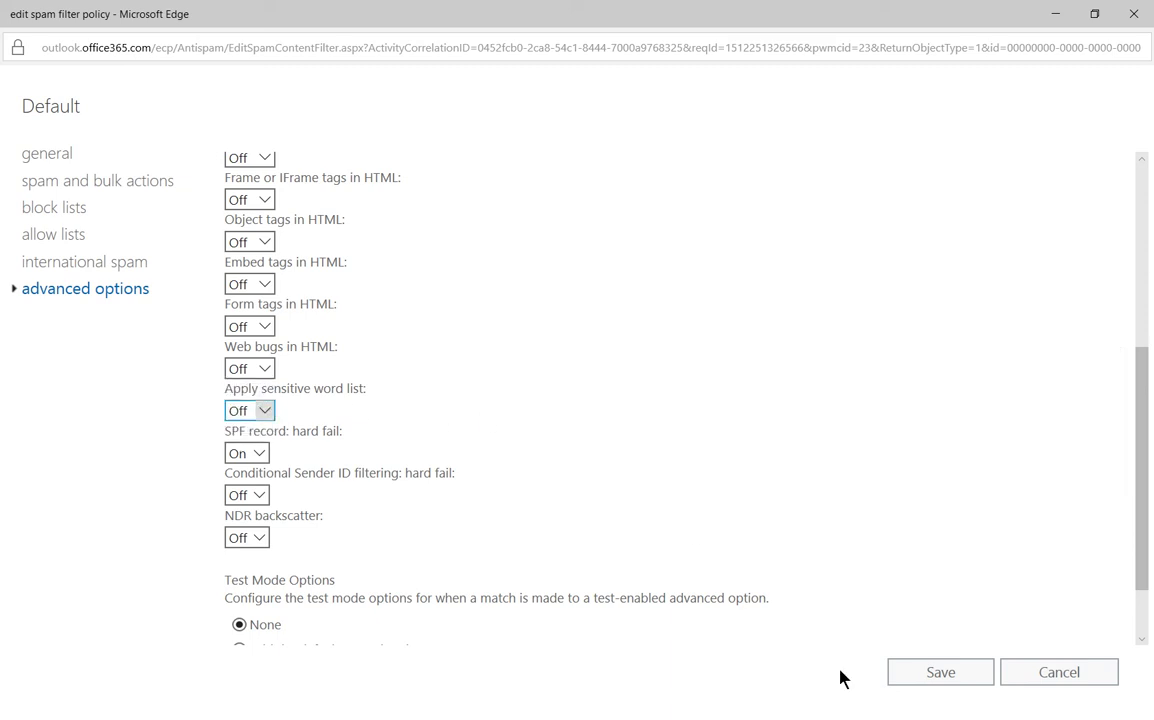
left_click(938, 676)
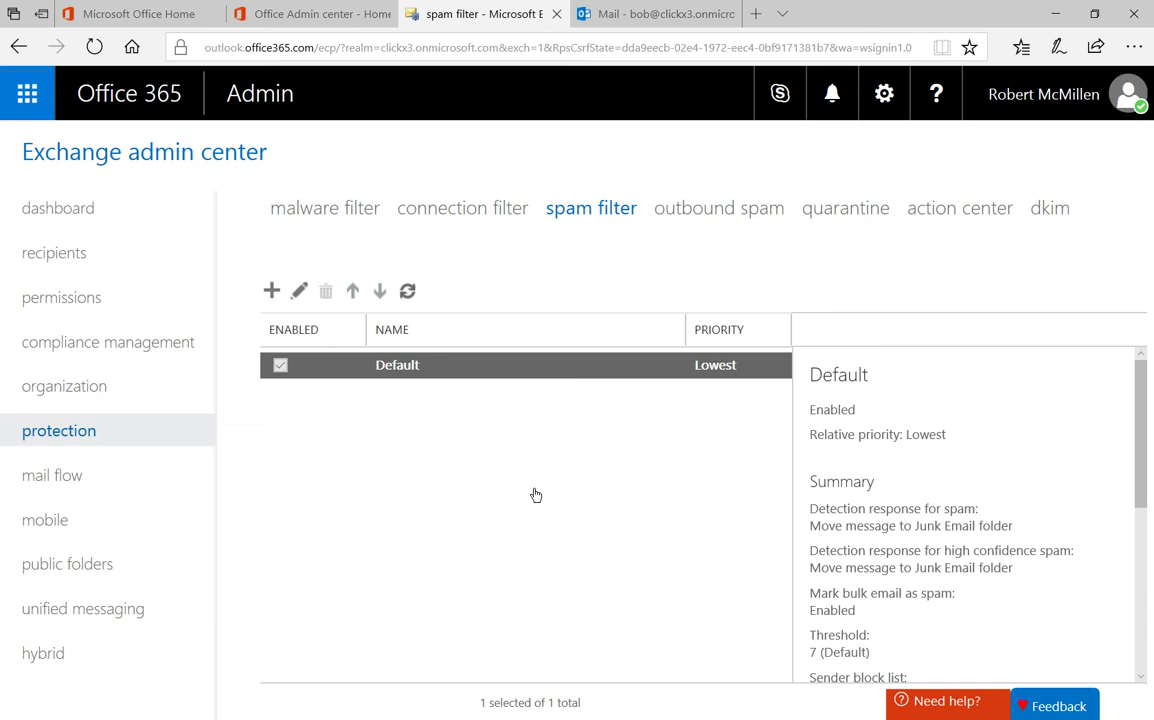
Create a new mail flow rule from scratch and name it Sensitive Word List.
left_click(88, 478)
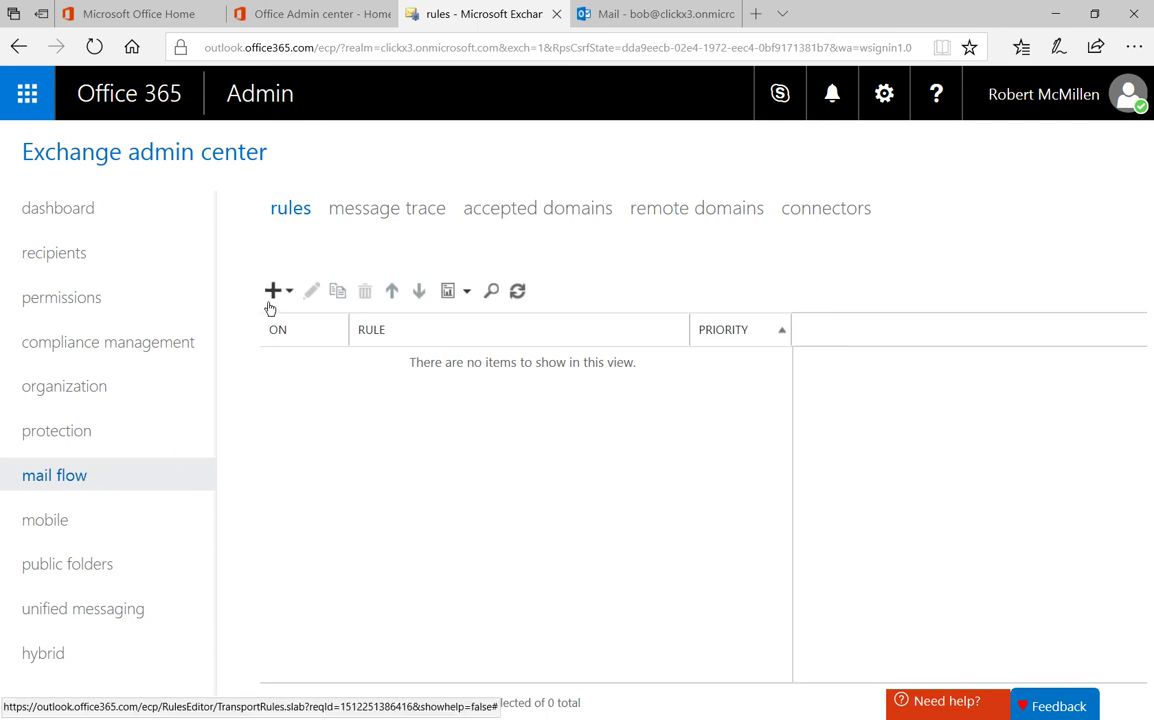
left_click(272, 293)
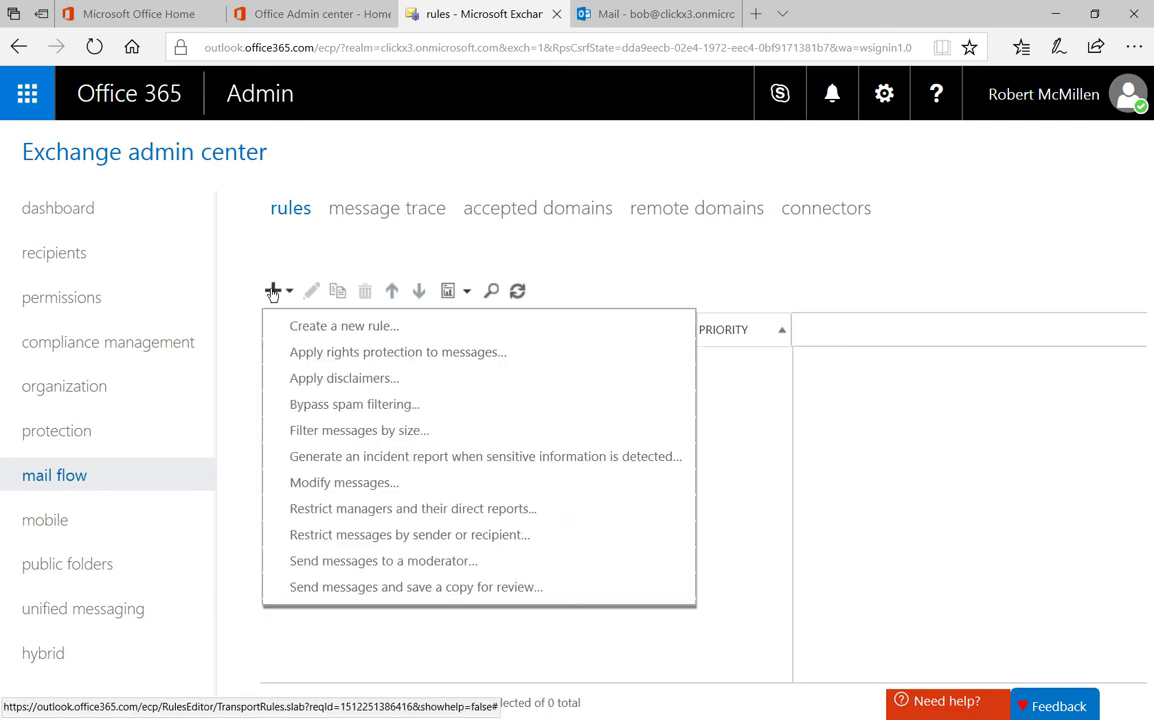
left_click(310, 337)
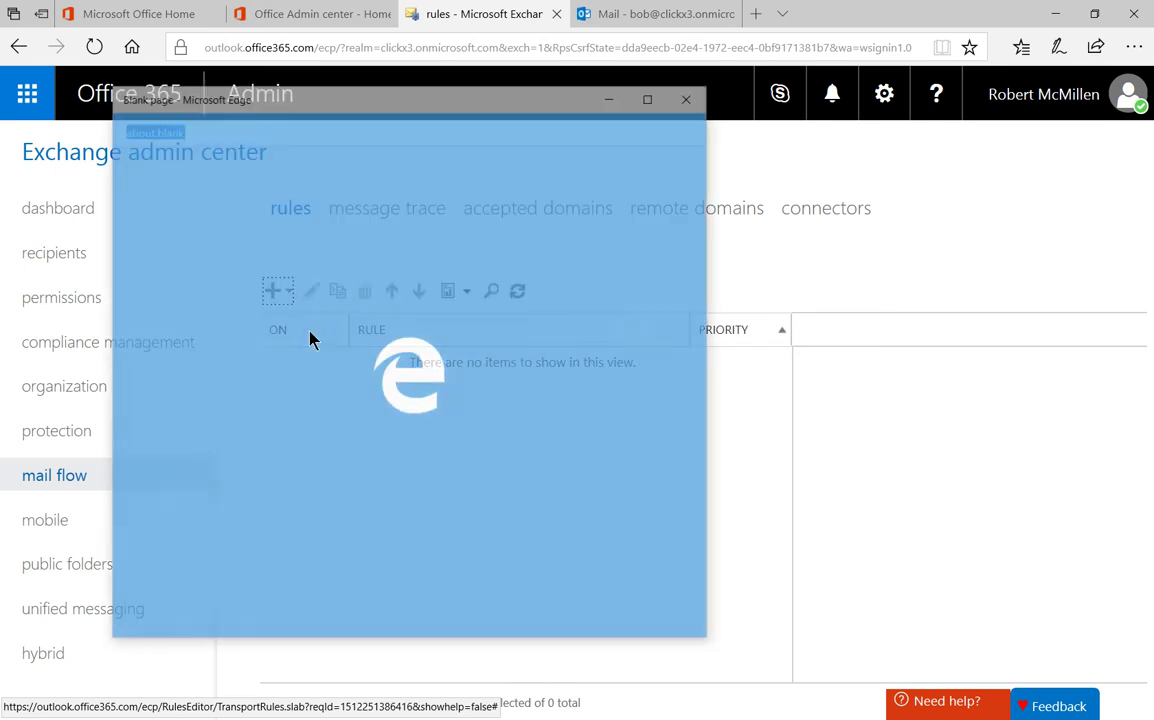
left_click(649, 96)
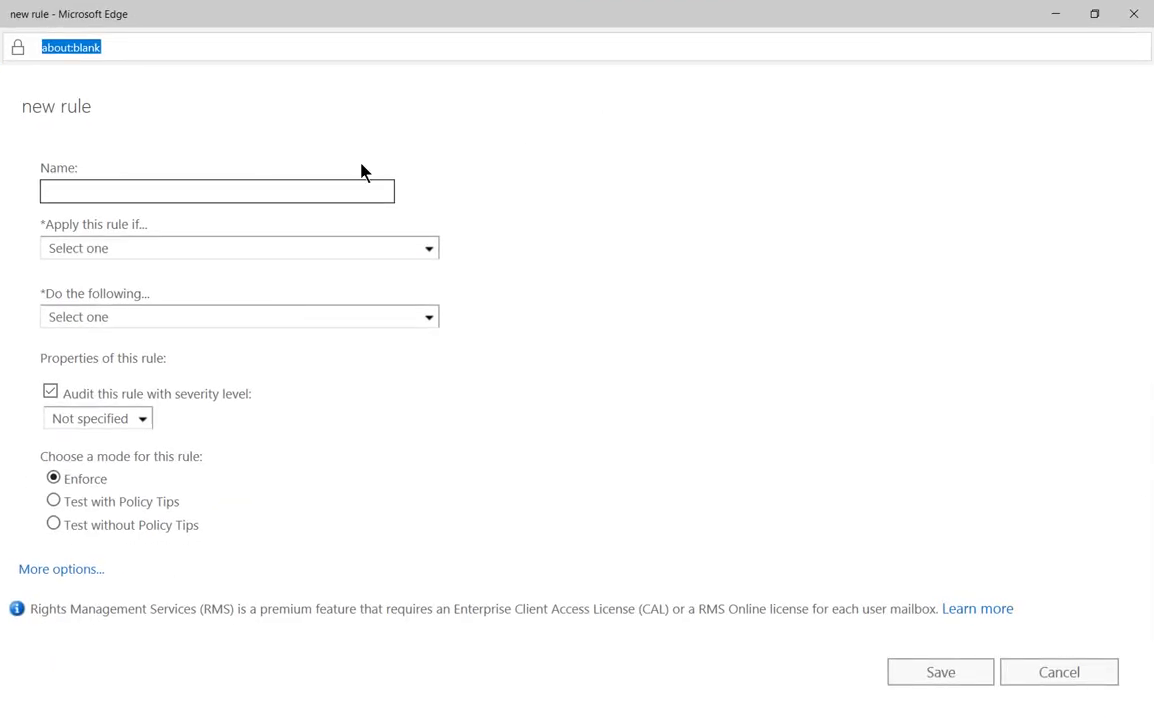
left_click(196, 185)
type("S")
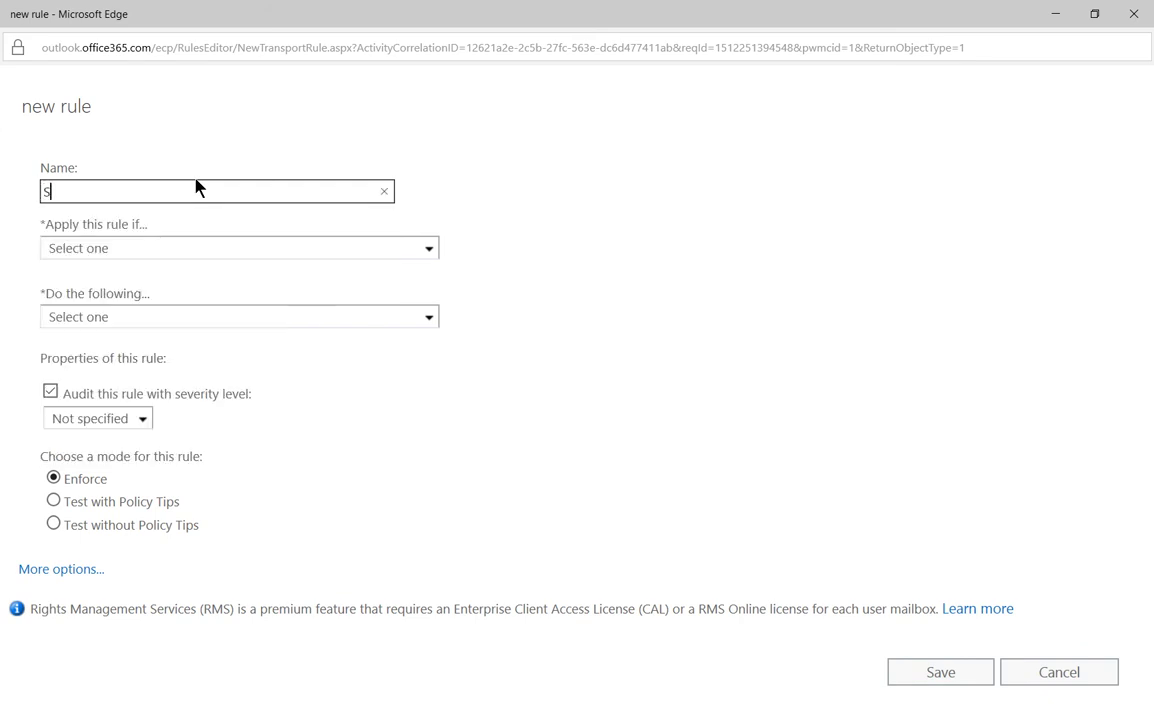
type("ensitive Word List")
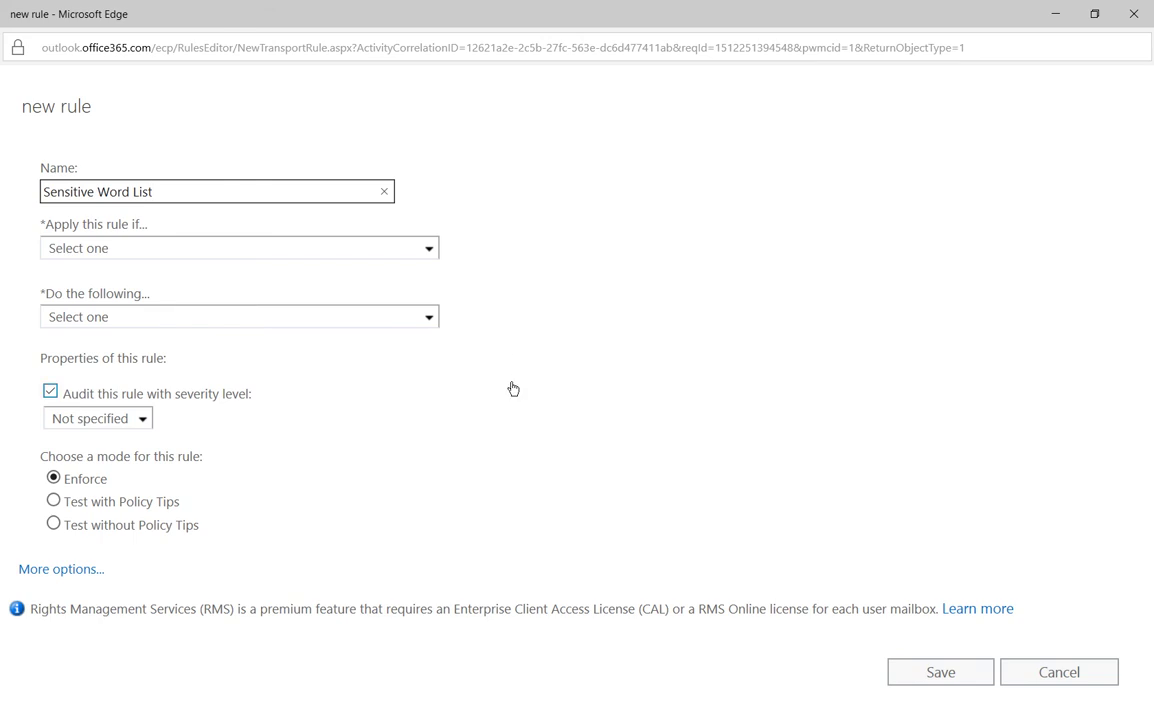
Expand the rule's options and apply the rule if the subject or body includes the word Hack.
left_click(62, 570)
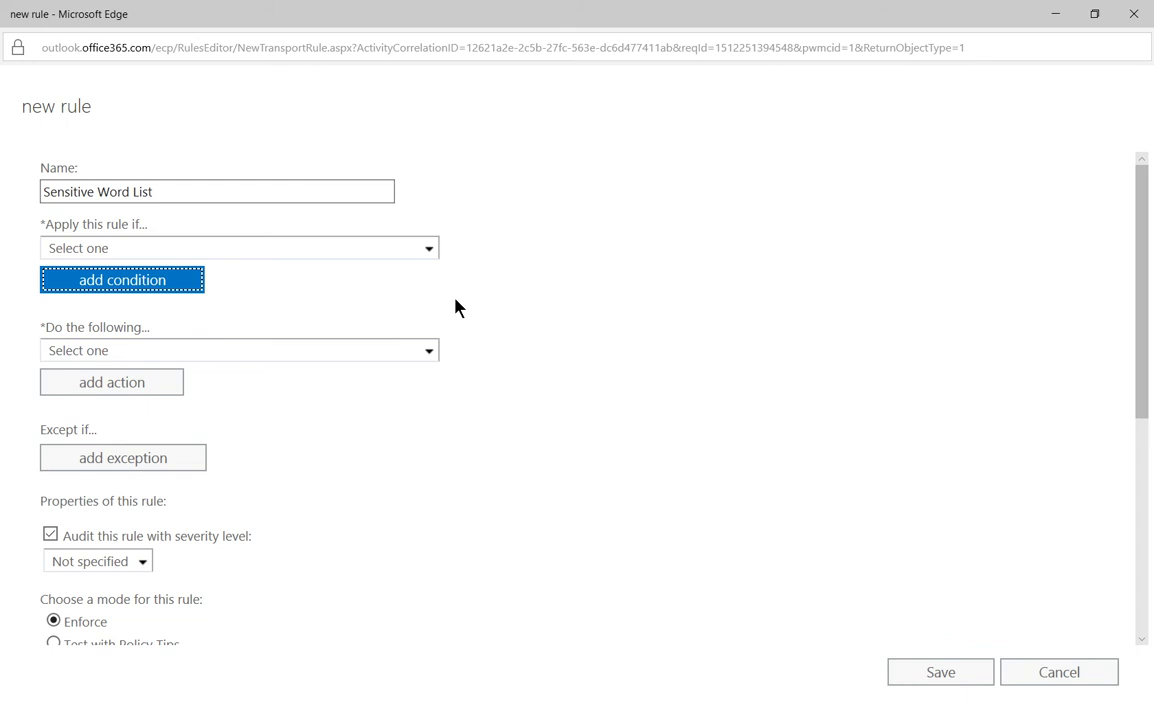
left_click(428, 250)
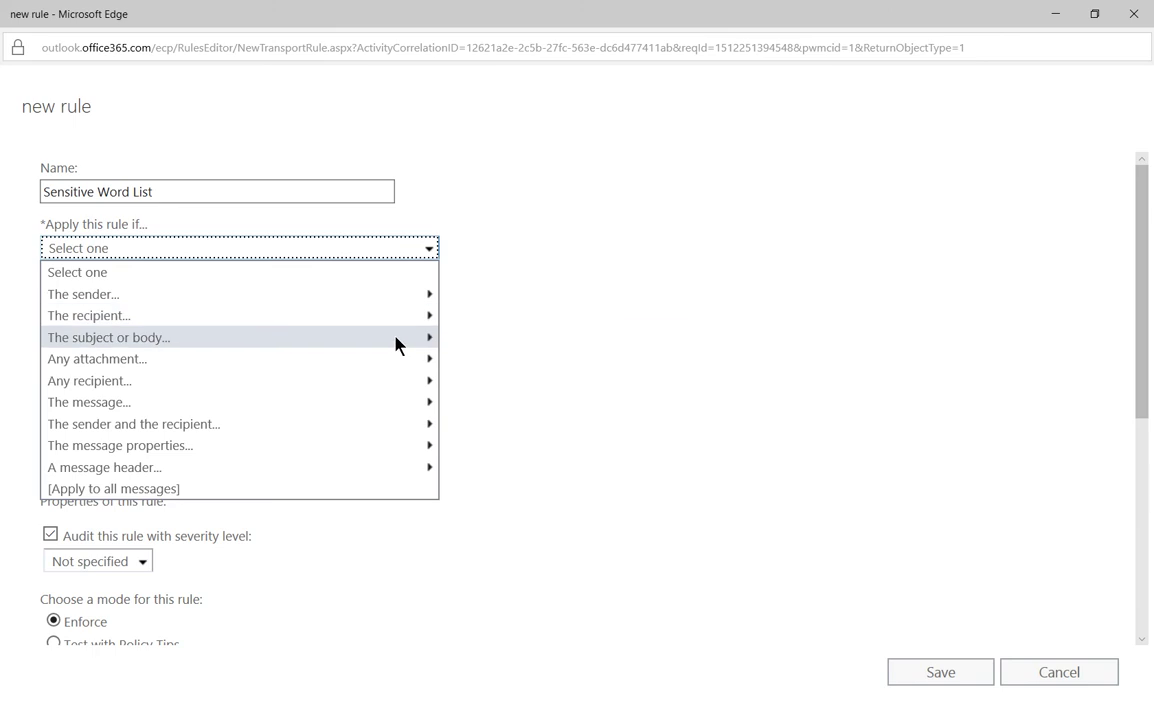
mouse_move(395, 345)
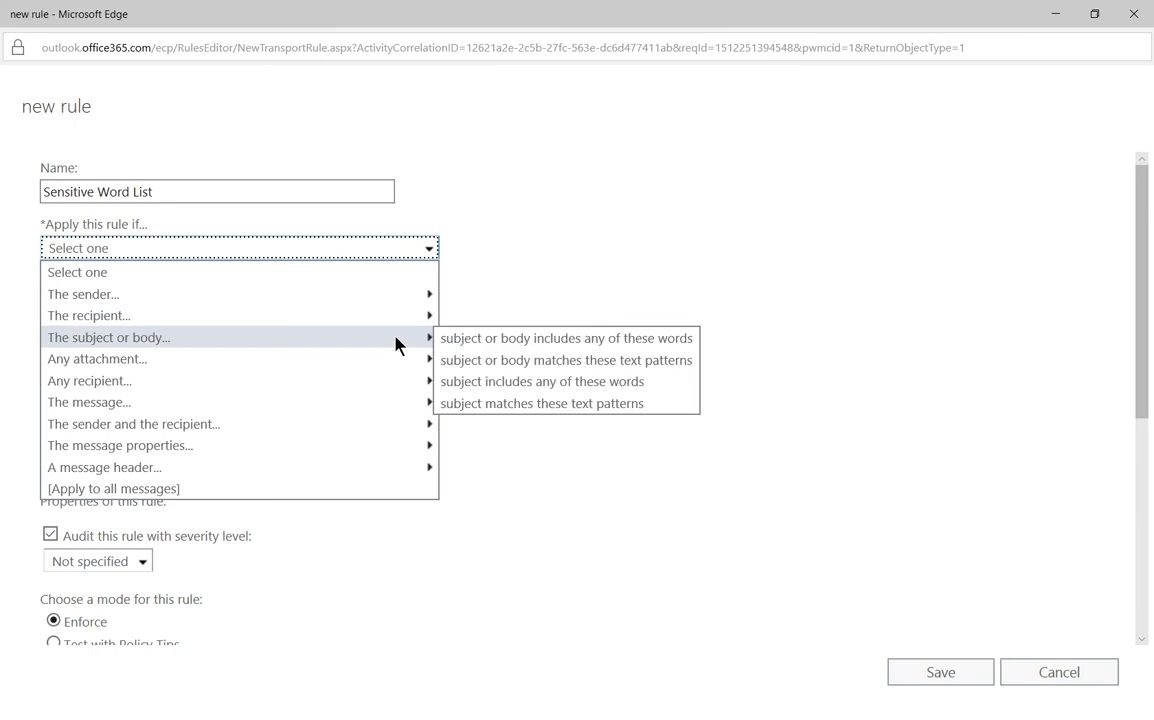
left_click(477, 339)
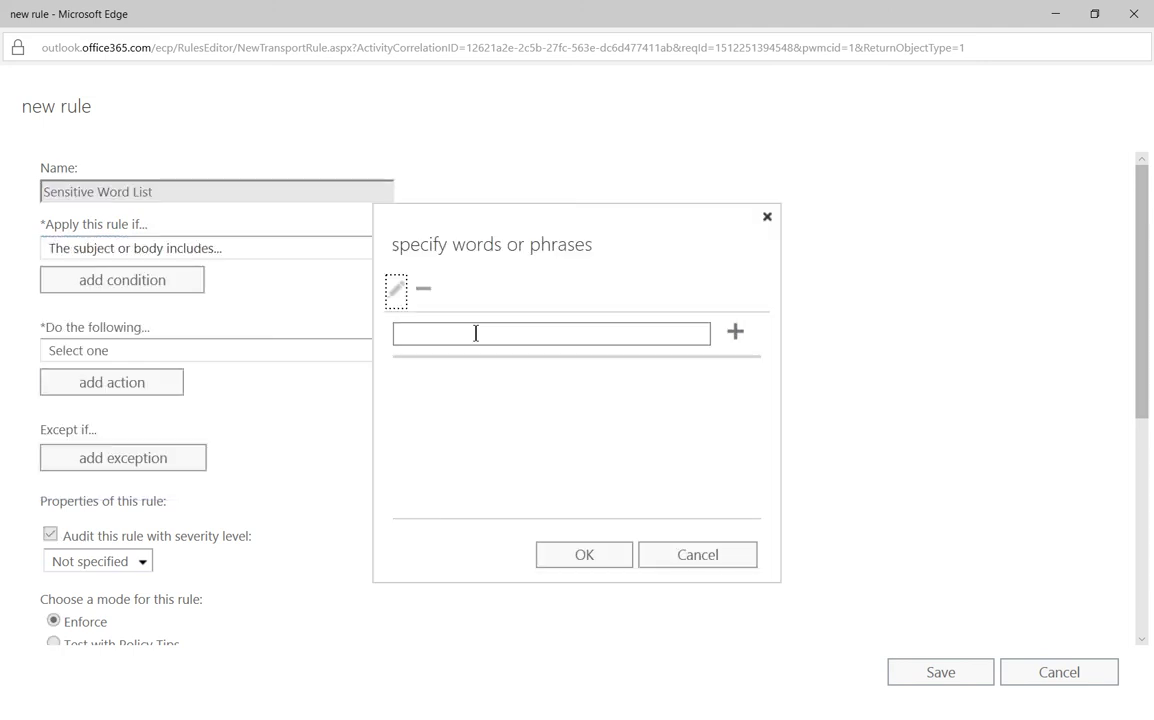
left_click(476, 333)
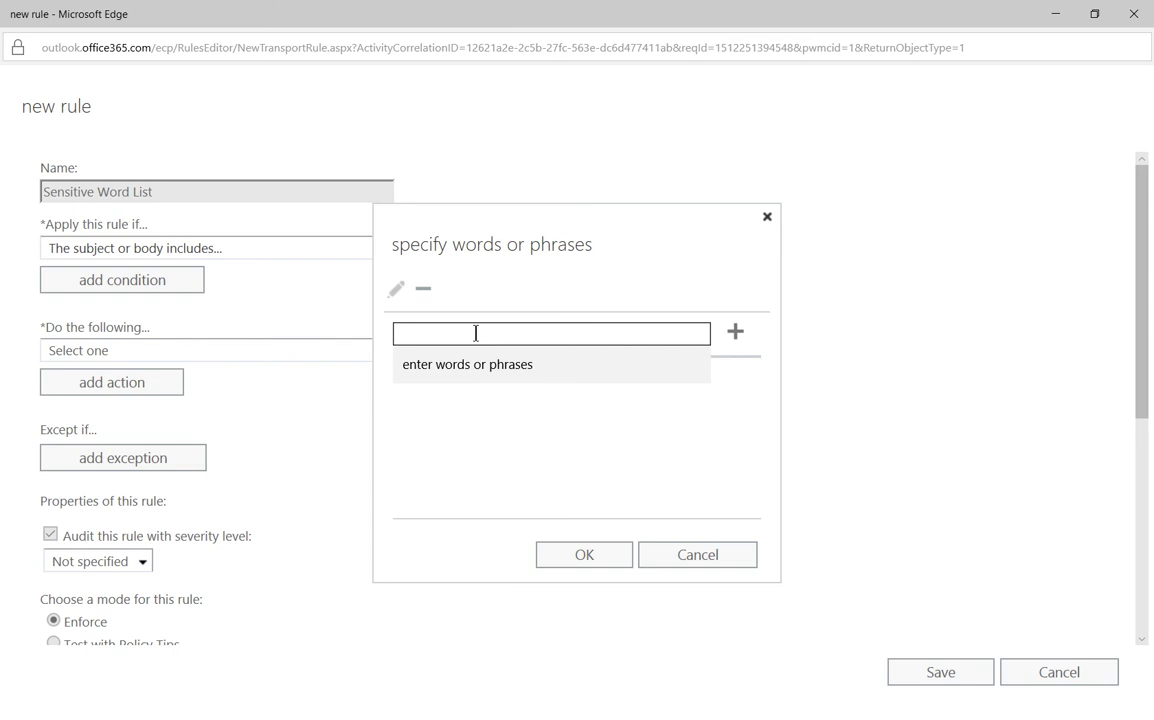
type("Hass")
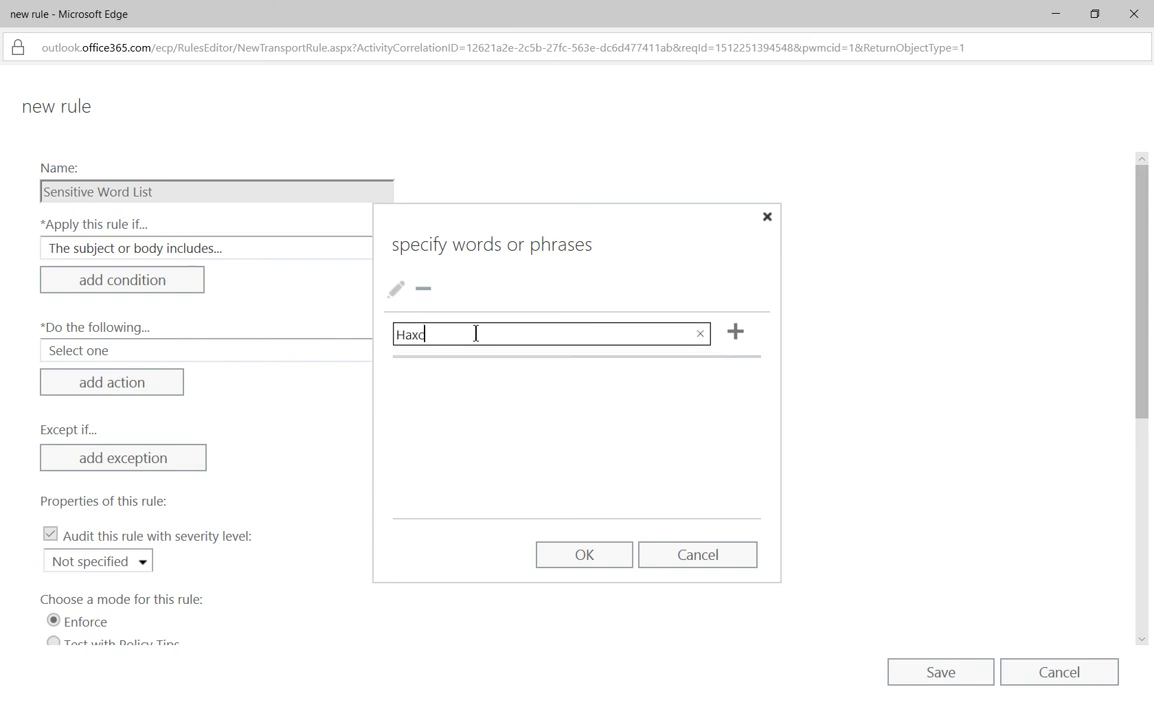
key("BackSpace")
key("BackSpace")
type("ck")
left_click(736, 331)
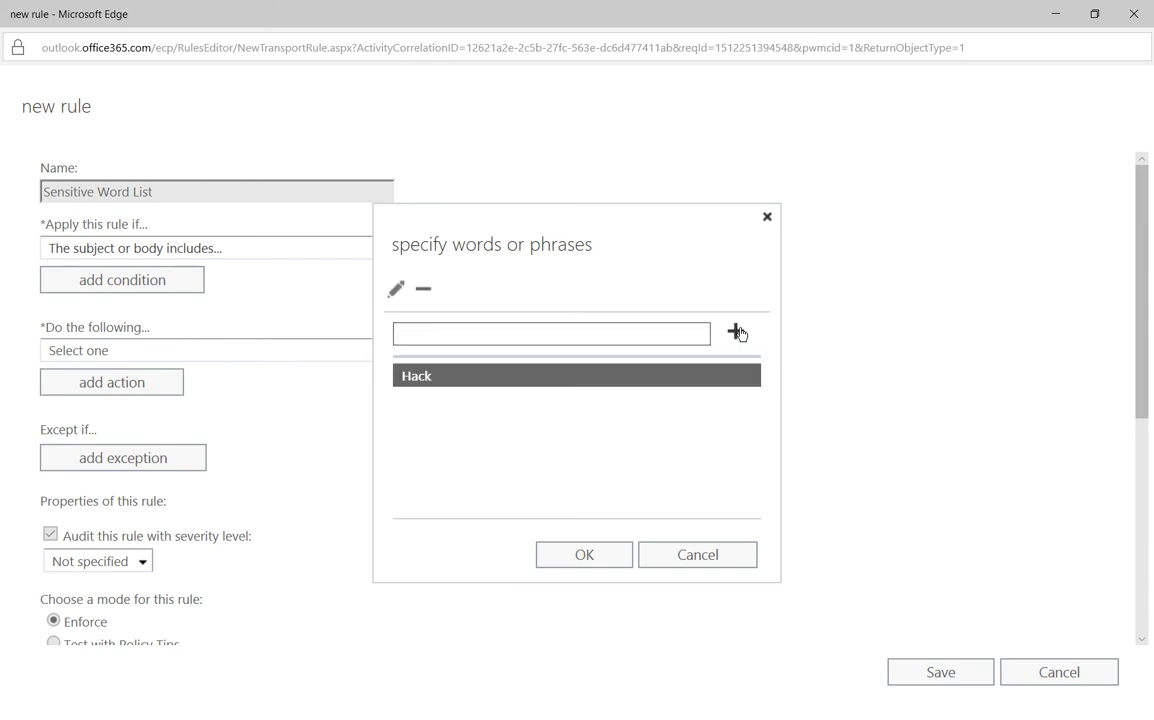
left_click(599, 557)
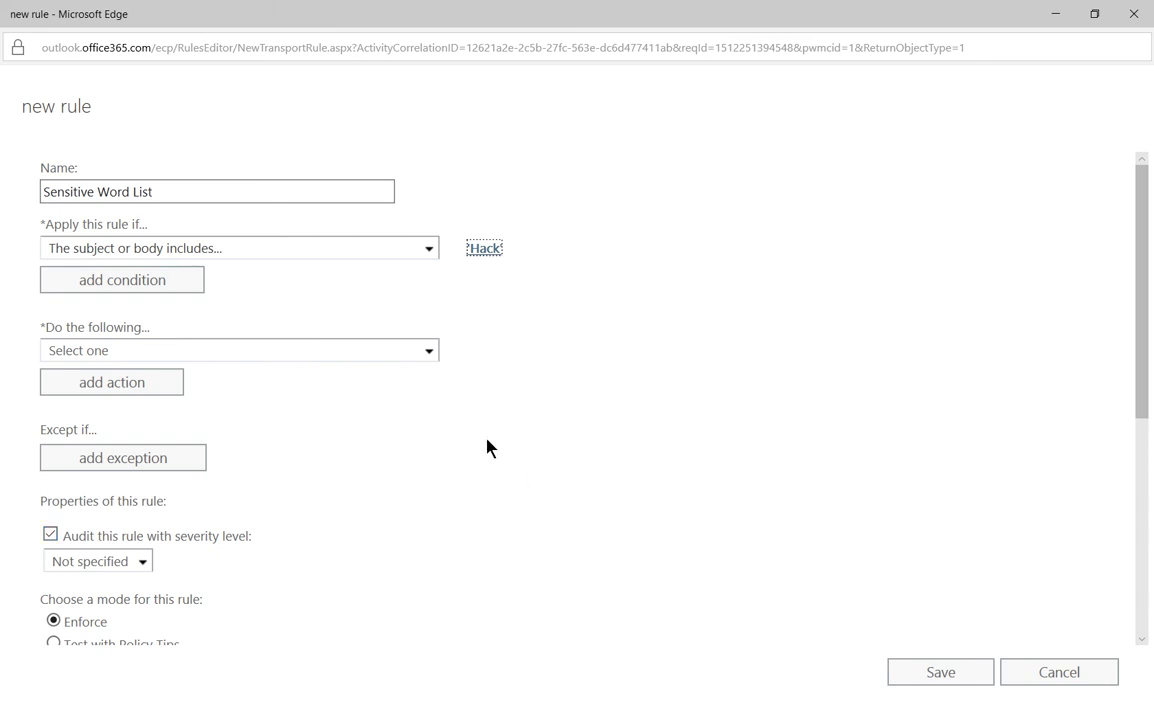
Set the rule's action to redirect the message to the hosted quarantine.
left_click(429, 351)
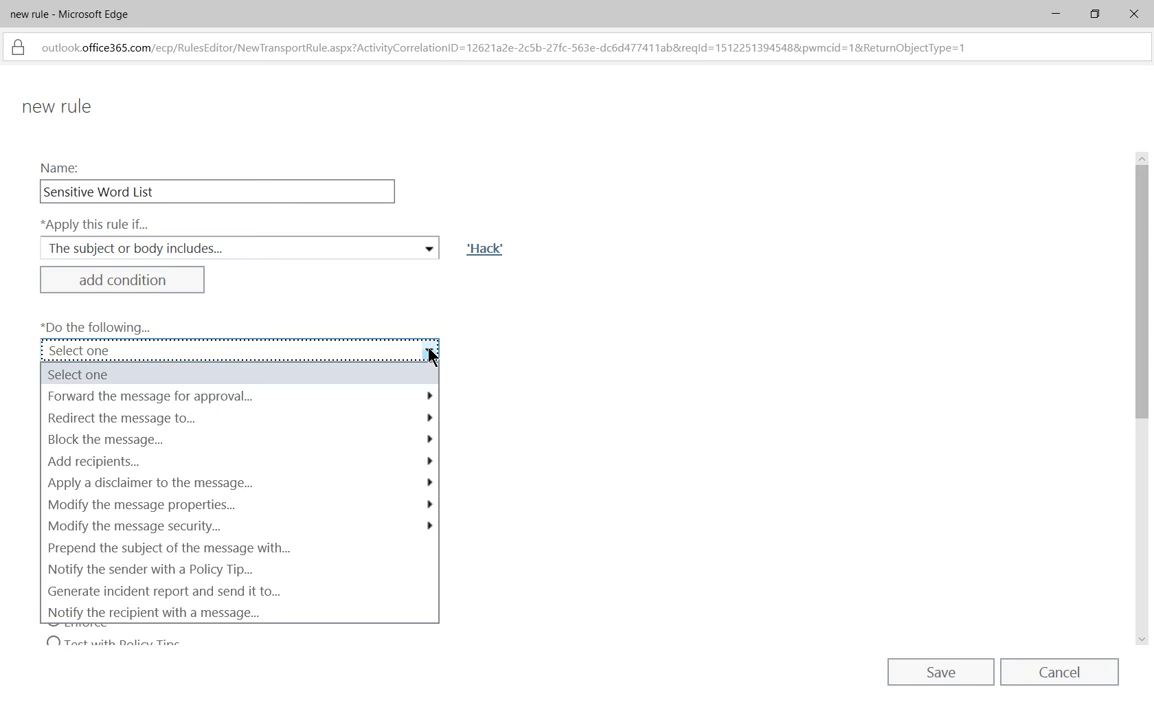
mouse_move(417, 430)
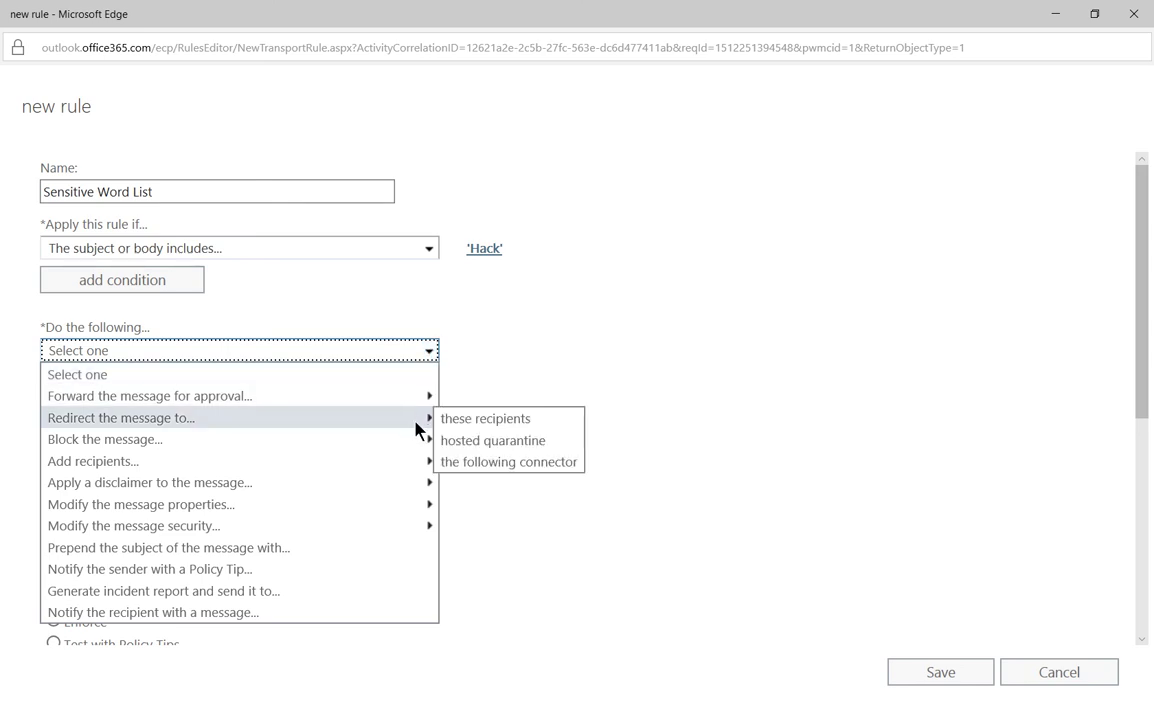
left_click(519, 449)
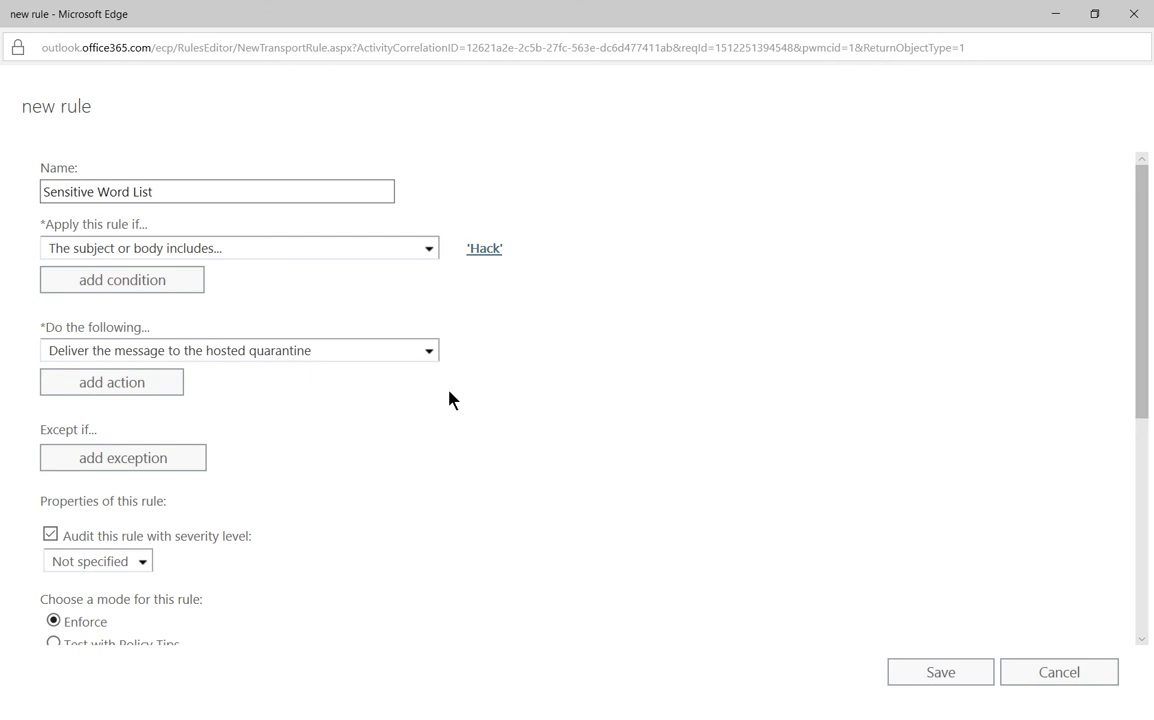
Set the rule's action to reject the message with the explanation "Sensitive Word".
left_click(429, 350)
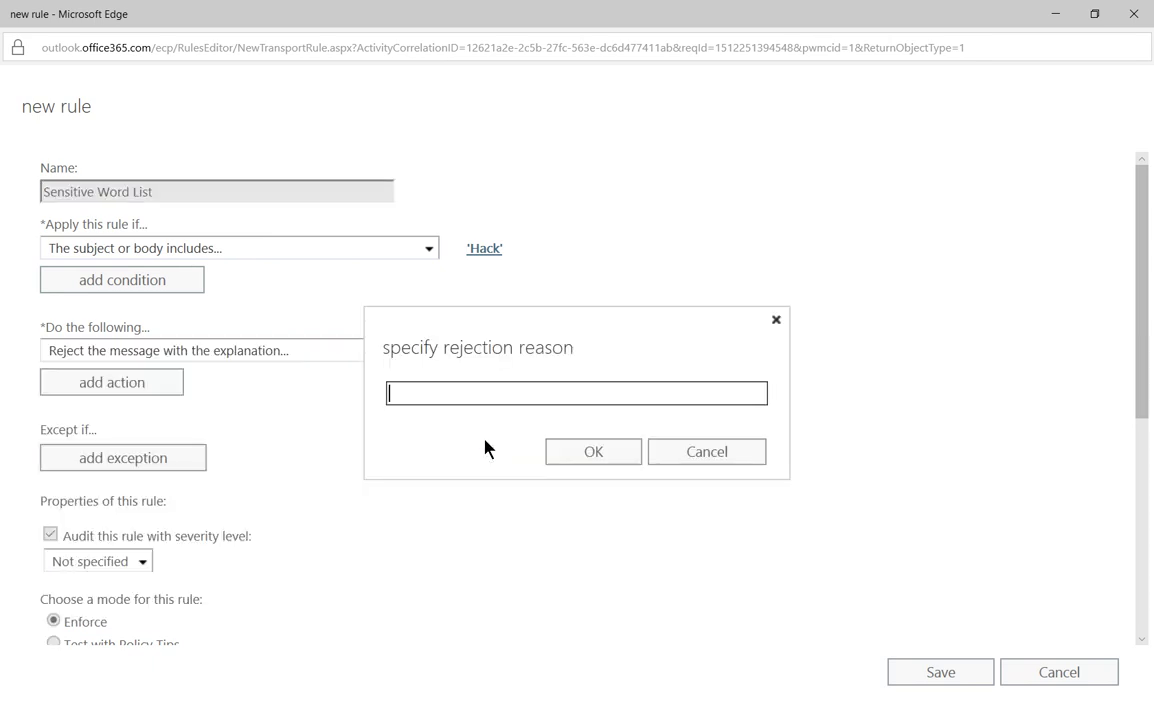
left_click(445, 392)
left_click(445, 392)
type("Sensitive Word")
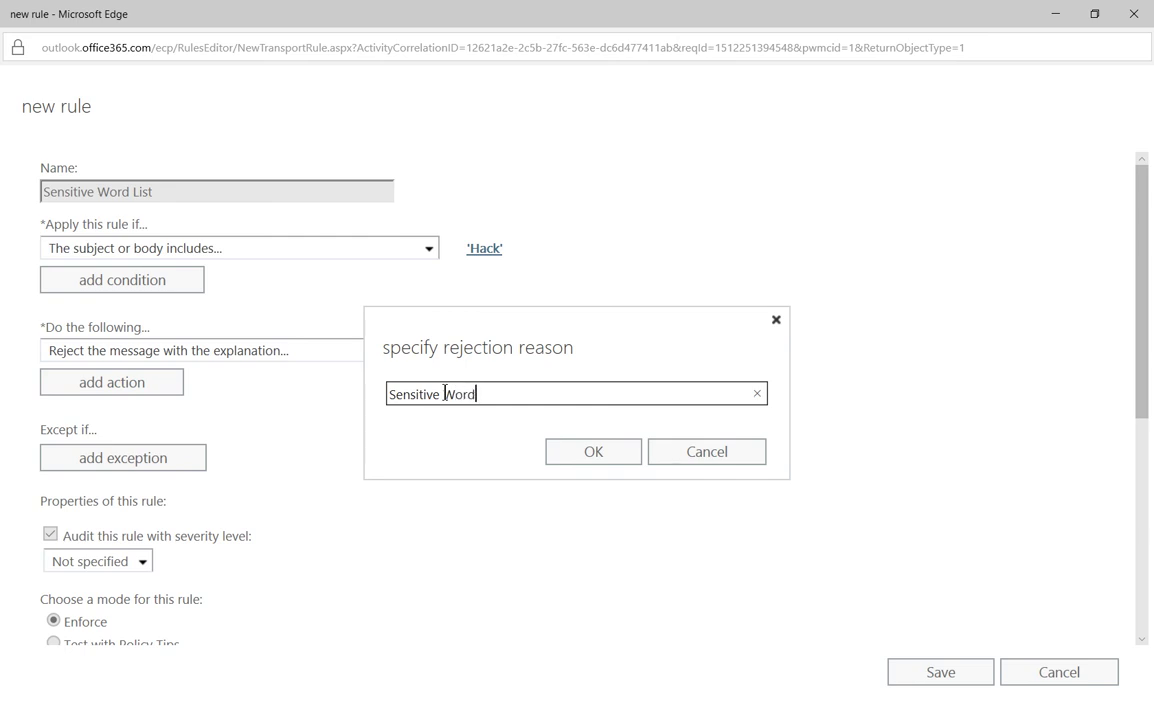
left_click(563, 459)
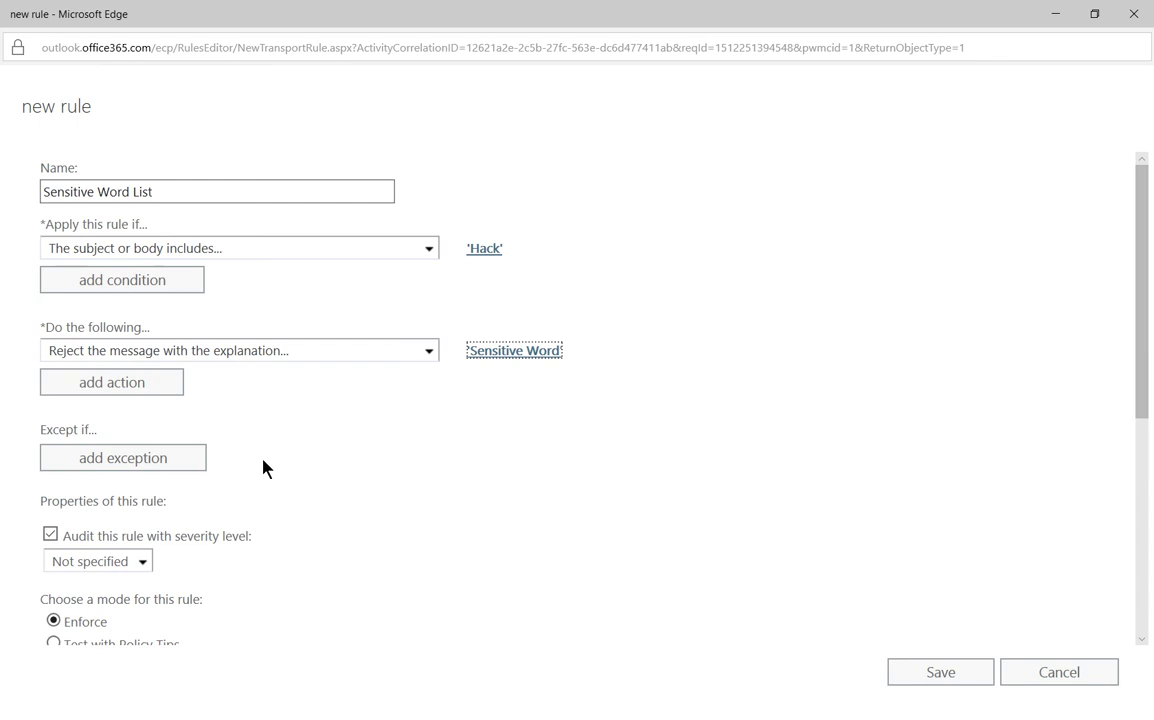
left_click(170, 460)
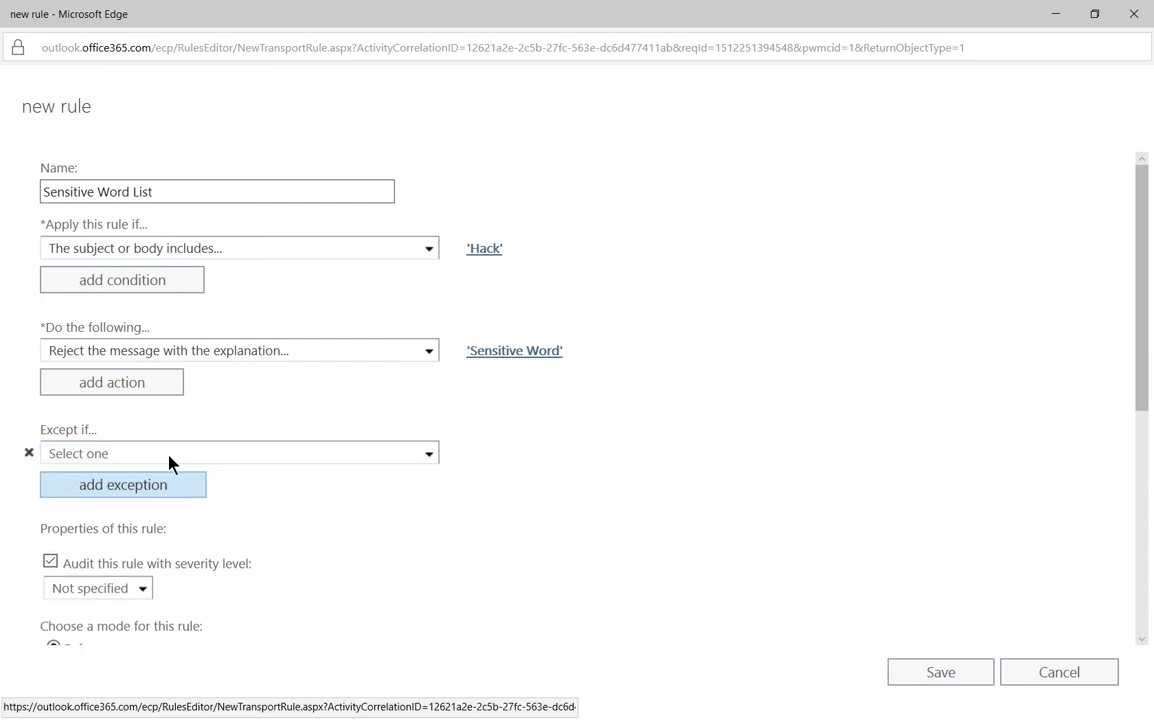
left_click(428, 457)
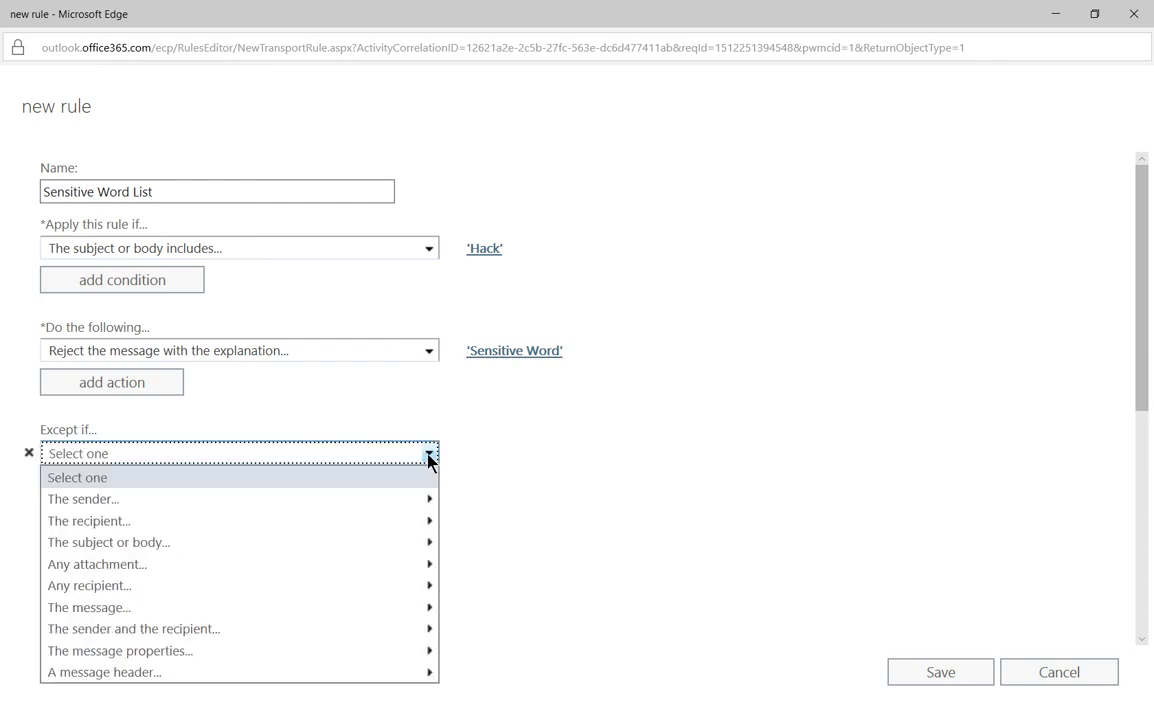
mouse_move(391, 507)
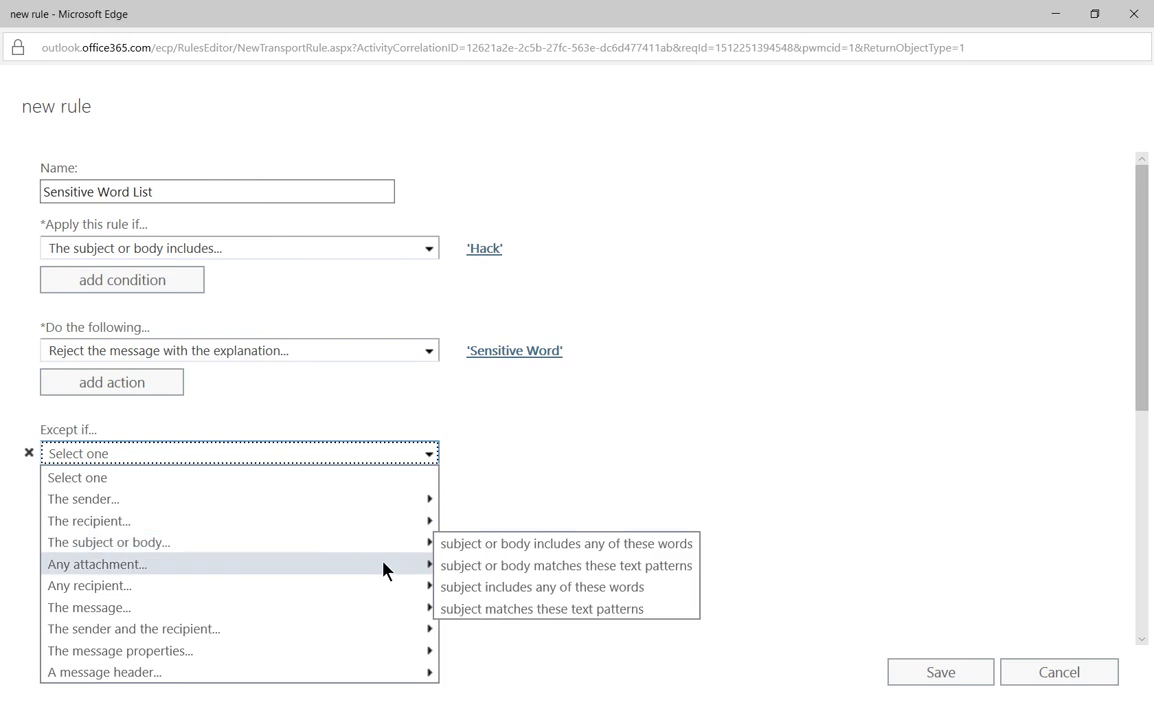
left_click(24, 454)
Review the new rule's remaining properties and save the rule.
scroll(446, 474, "down", 2)
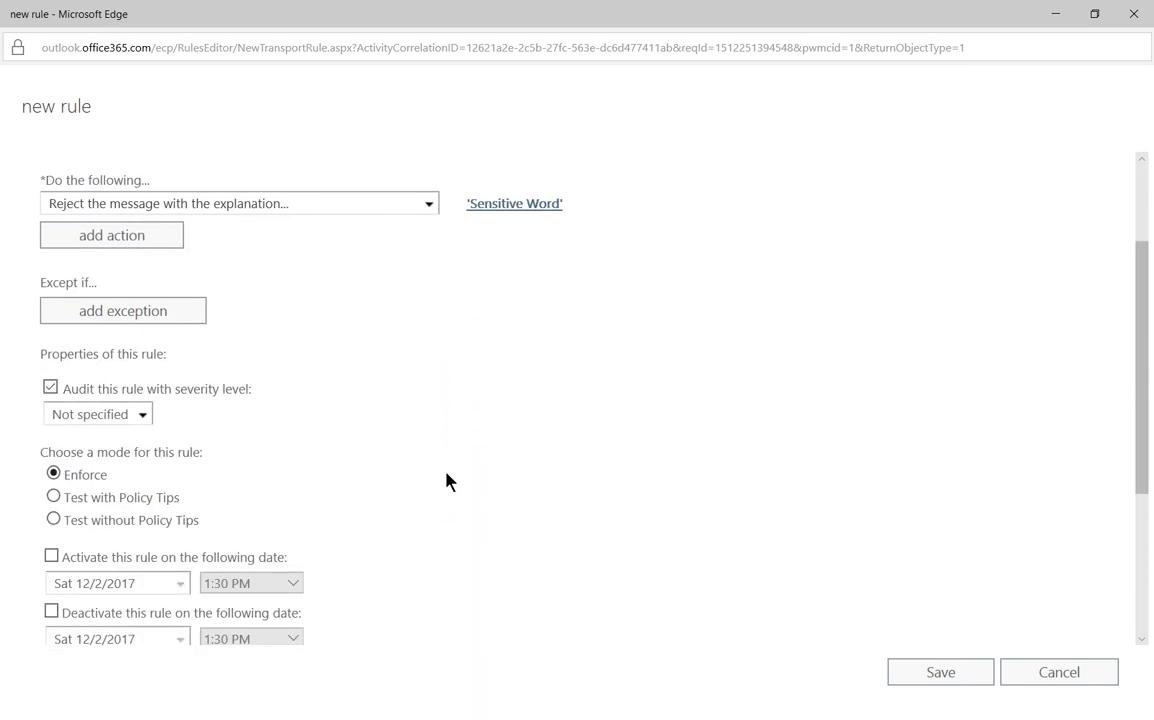
scroll(446, 482, "down", 2)
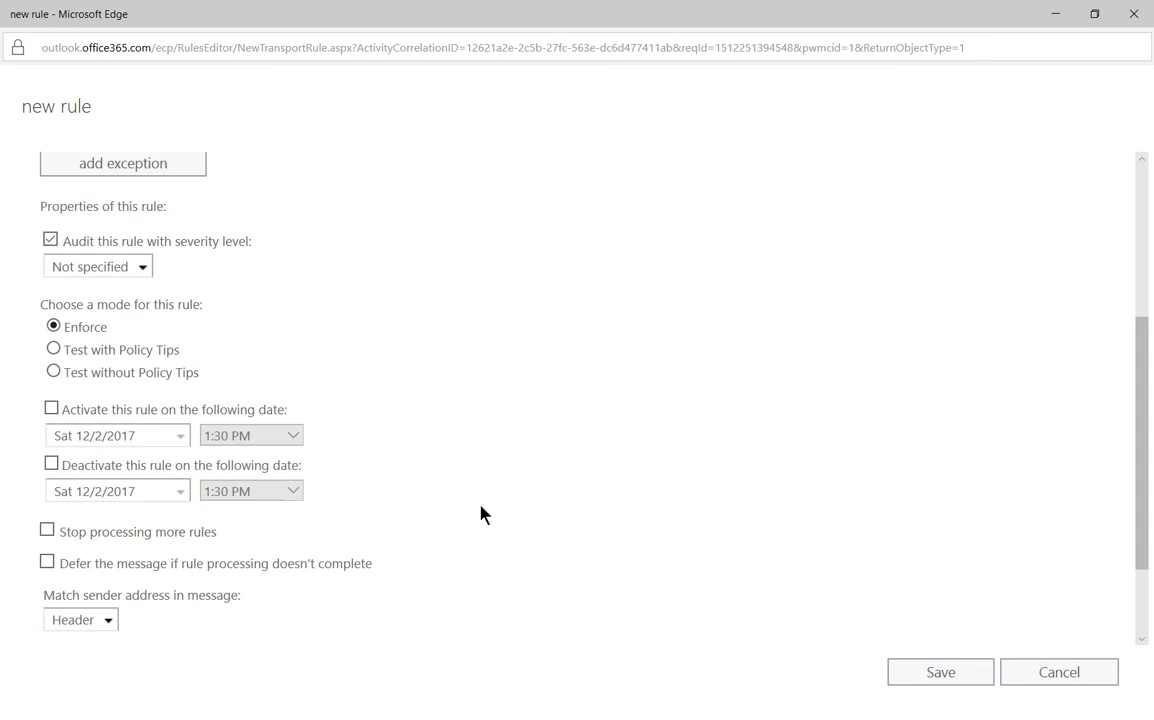
left_click(936, 674)
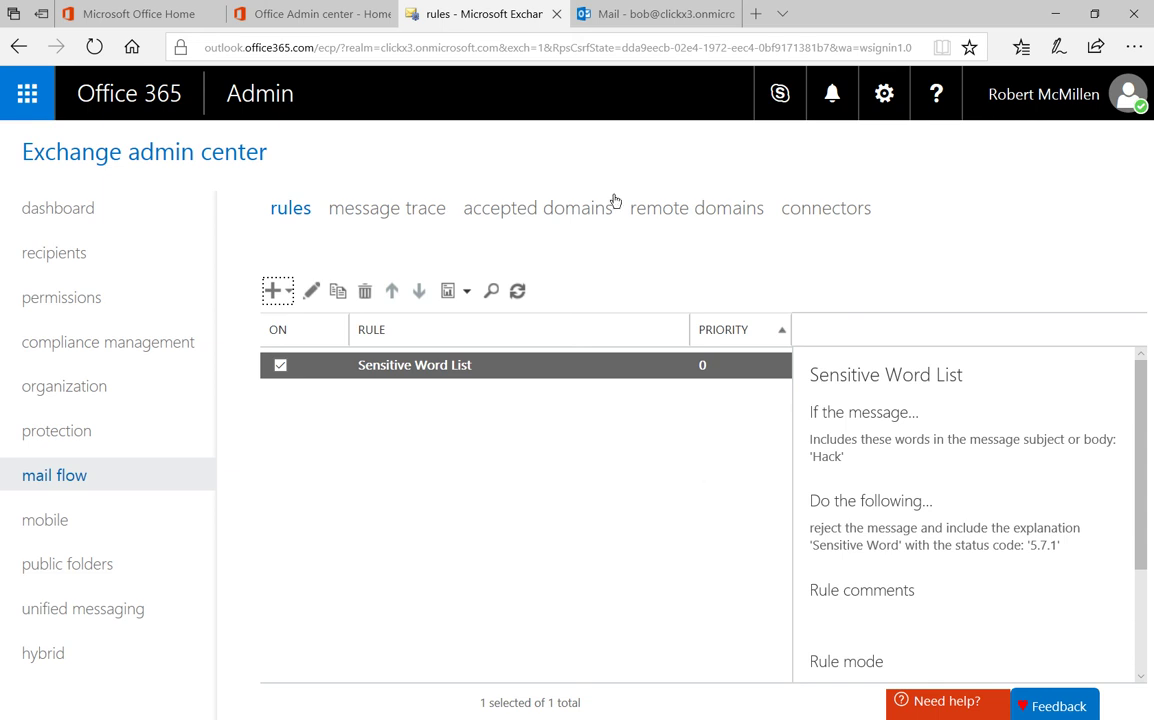
Switch to the Outlook mailbox, open the delivery-failure message with subject "hack" in the Inbox, and widen the reading pane.
left_click(624, 15)
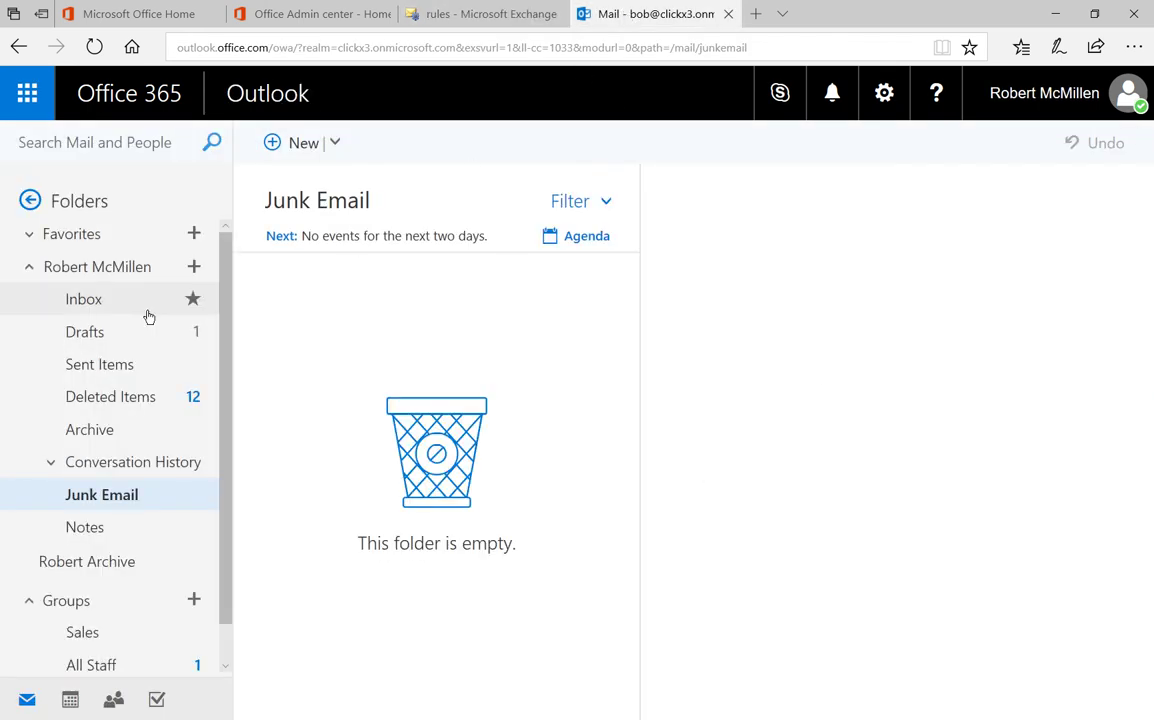
left_click(88, 301)
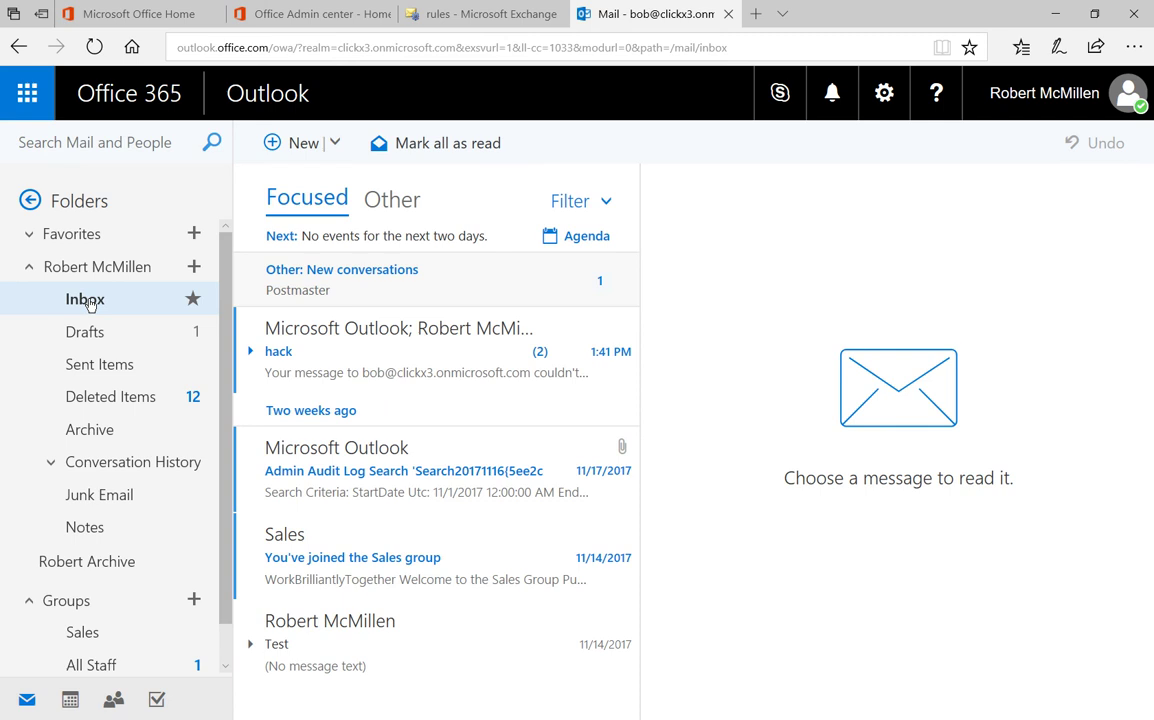
left_click(432, 369)
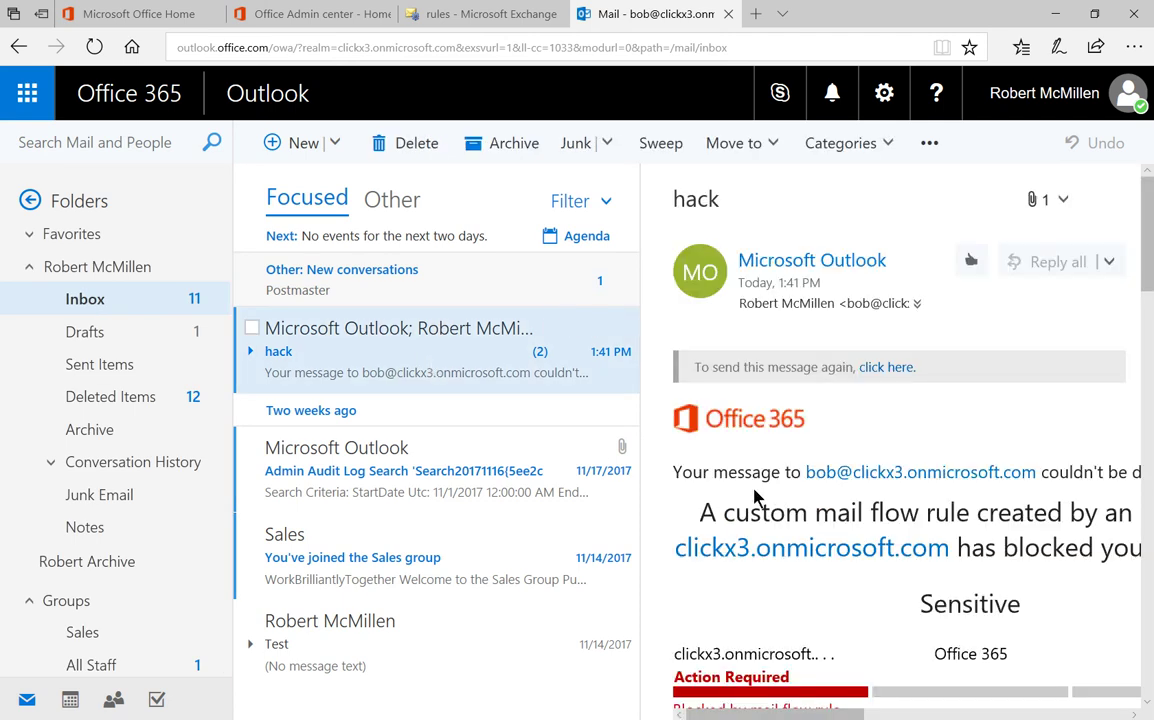
left_click_drag(639, 461, 573, 461)
Examine the delivery-failure report's blocking reason, error details, message hops and original headers, and return to the Exchange mail flow rules.
scroll(884, 535, "down", 2)
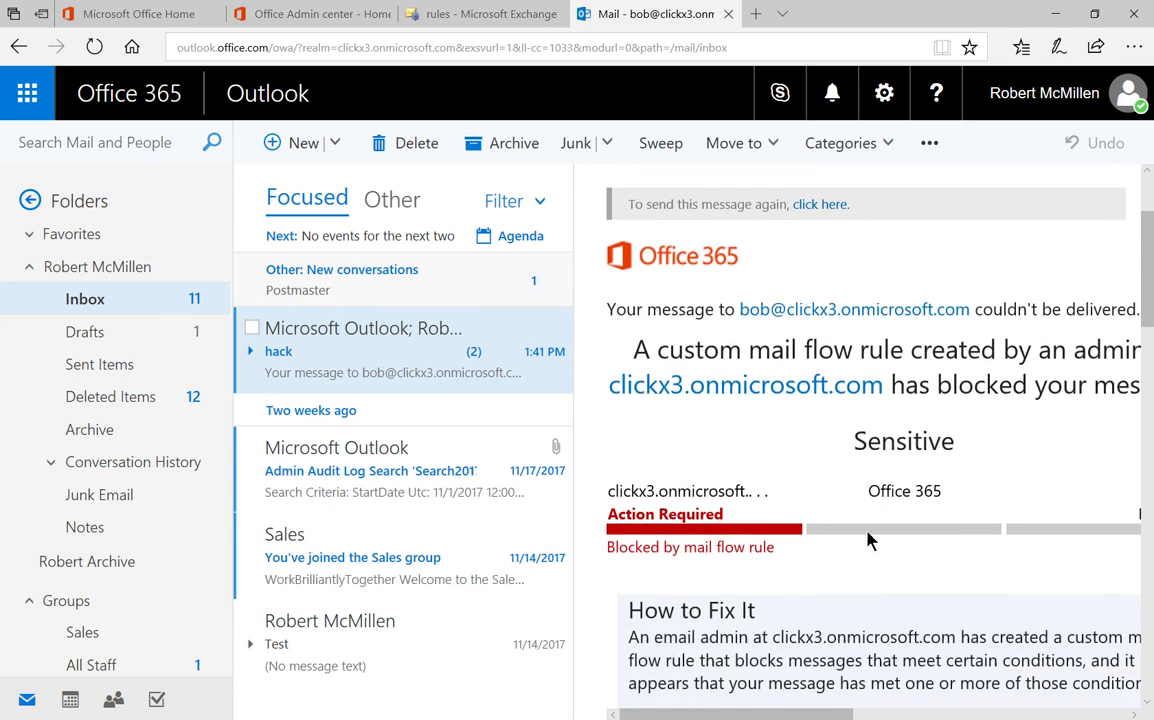
scroll(868, 540, "down", 1)
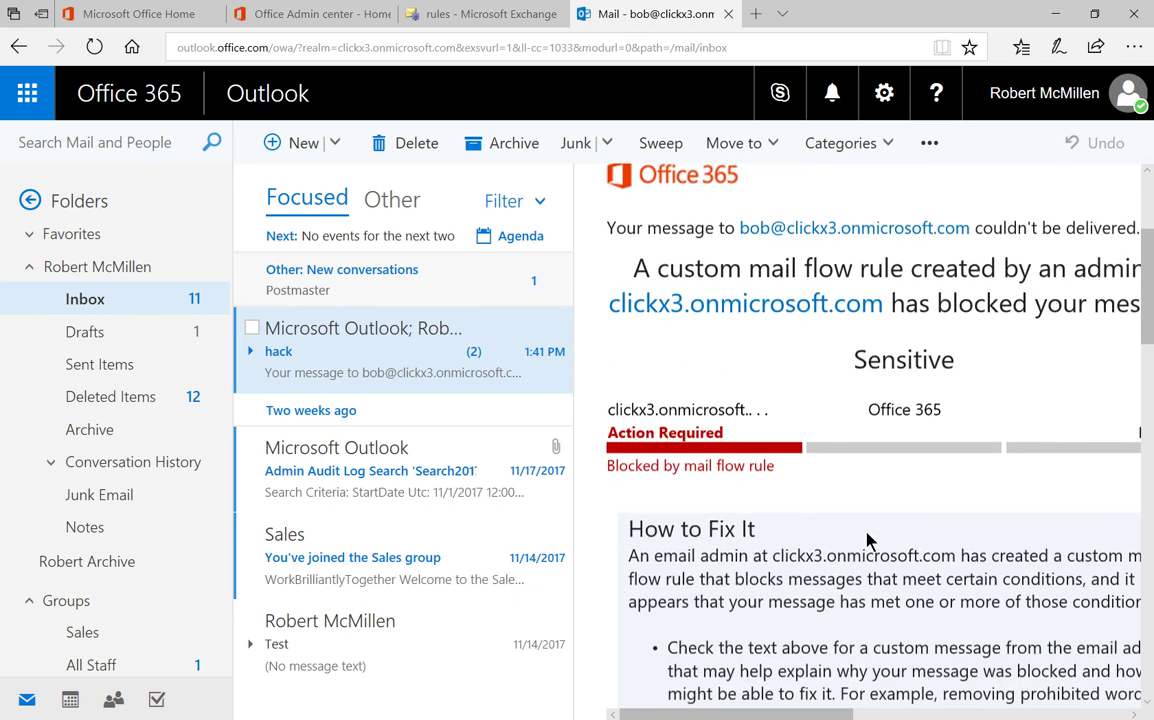
scroll(868, 540, "down", 3)
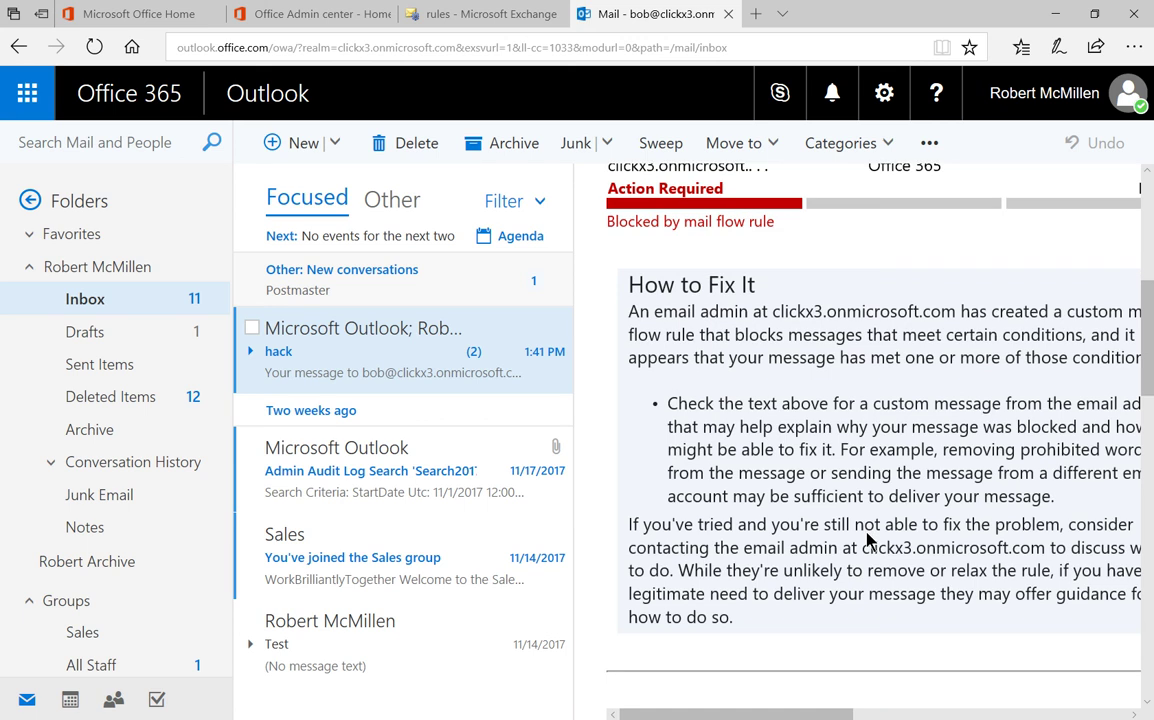
scroll(866, 540, "down", 8)
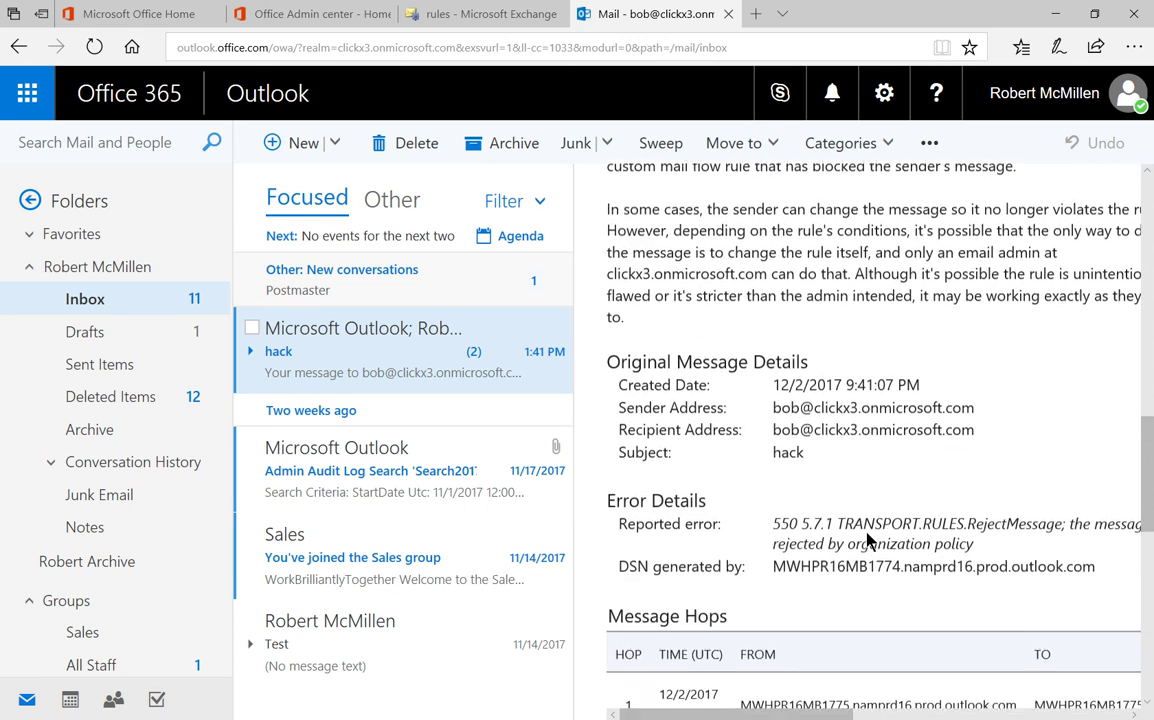
scroll(868, 540, "down", 4)
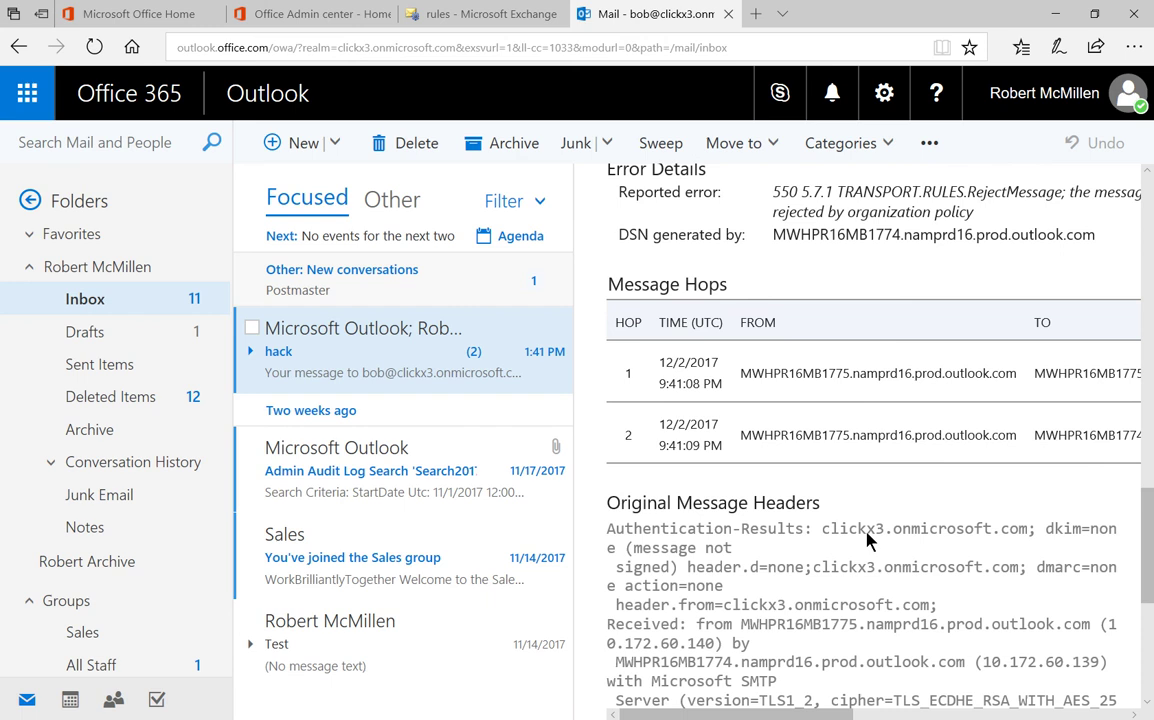
scroll(868, 540, "up", 16)
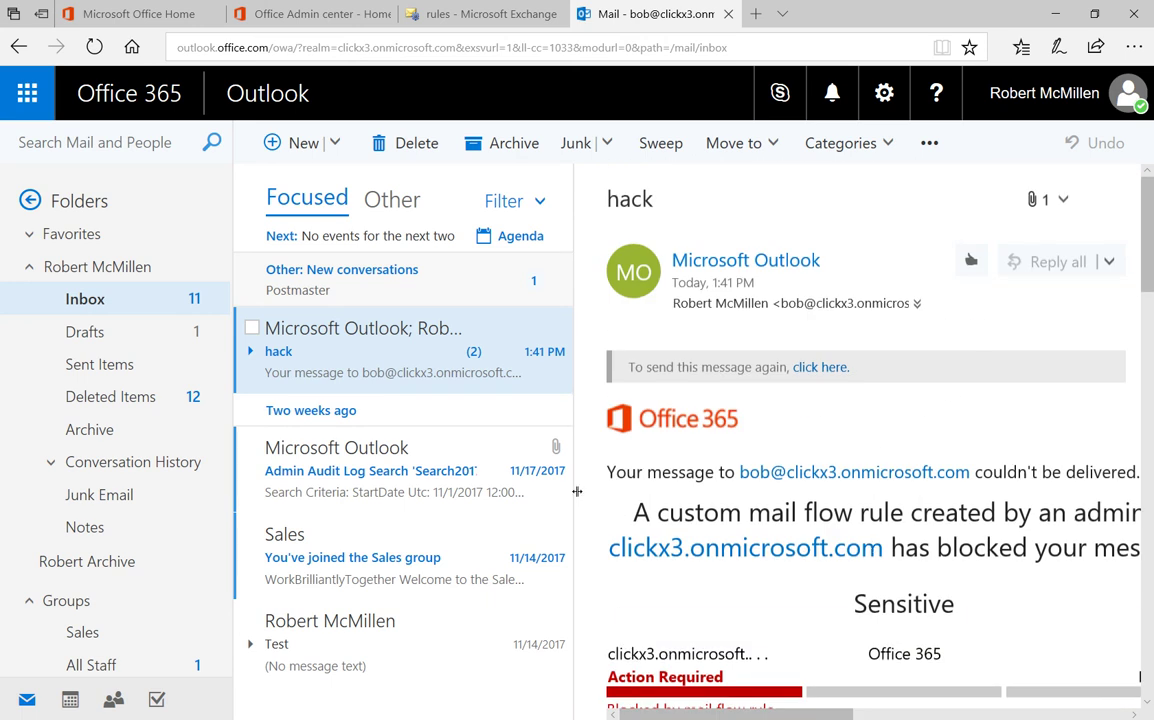
left_click_drag(577, 491, 798, 490)
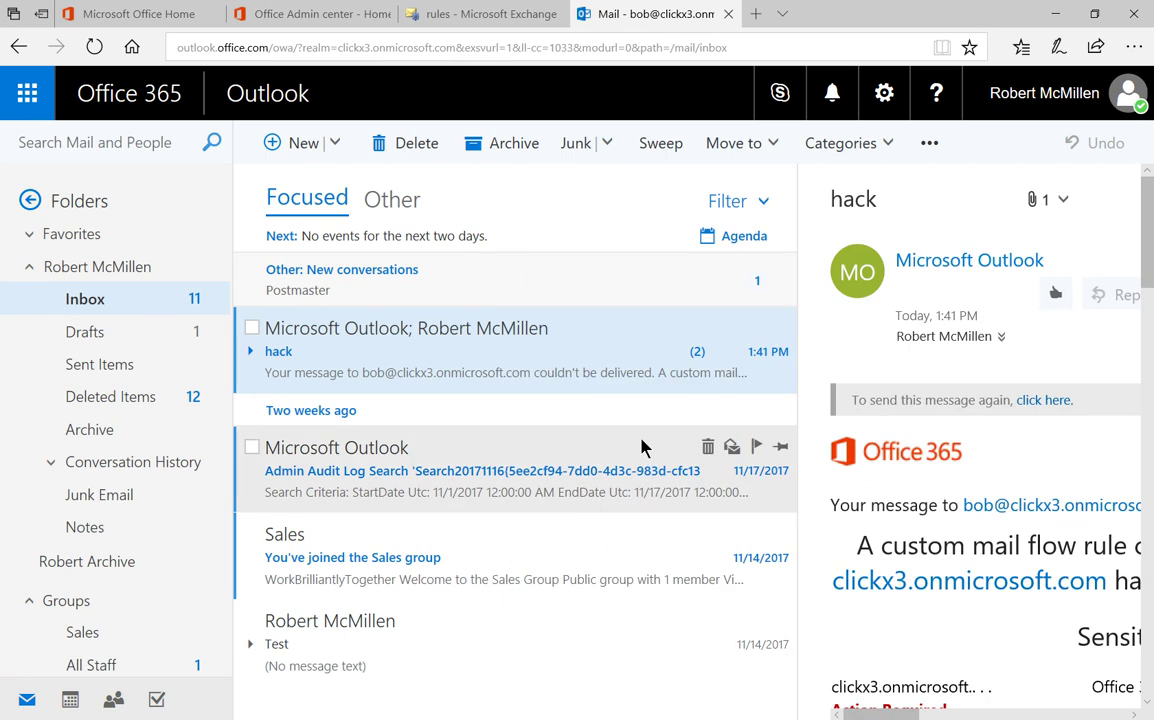
left_click(459, 18)
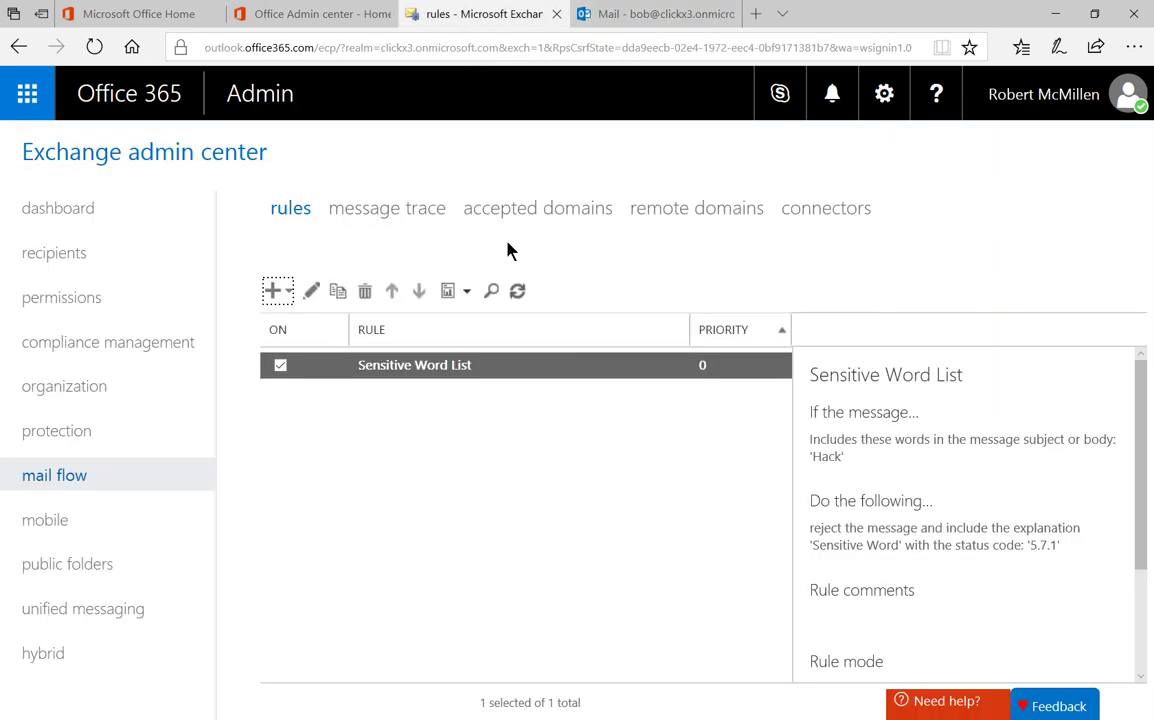